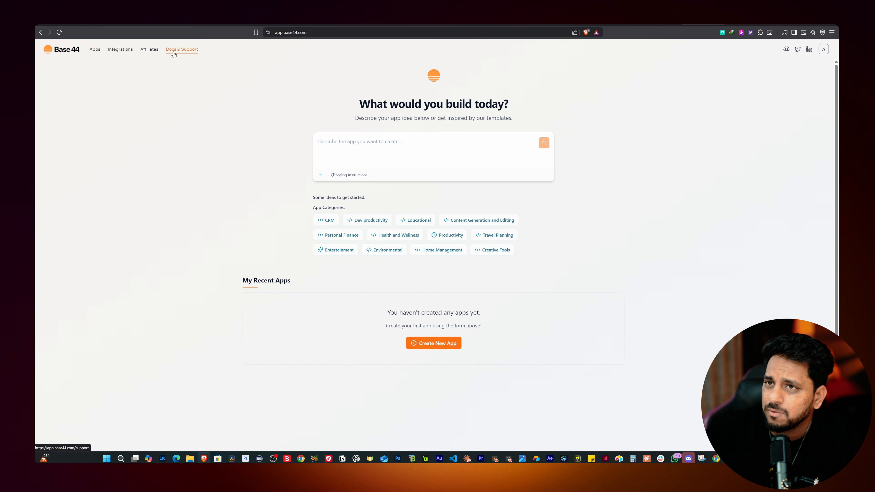
Browse the styling instruction presets from Neo-Brutalism through Claymorphism, then close them without adding one
key("super+h")
left_click(354, 142)
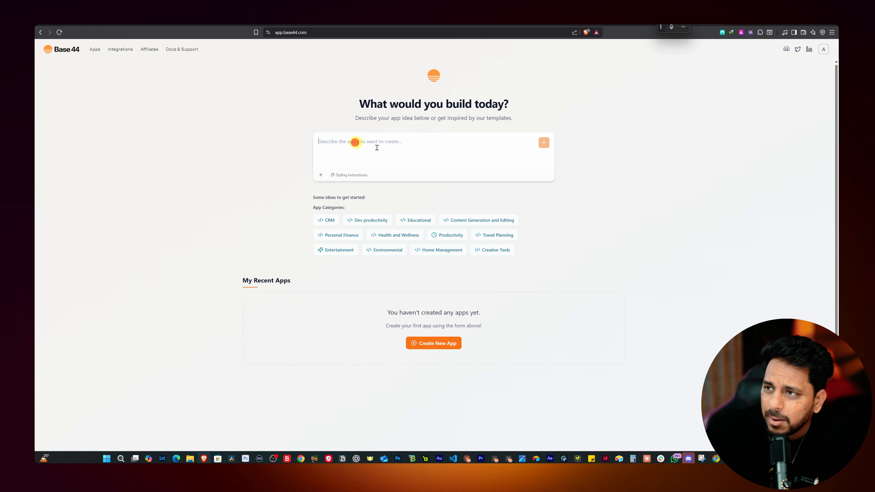
left_click(350, 176)
scroll(396, 272, "down", 7)
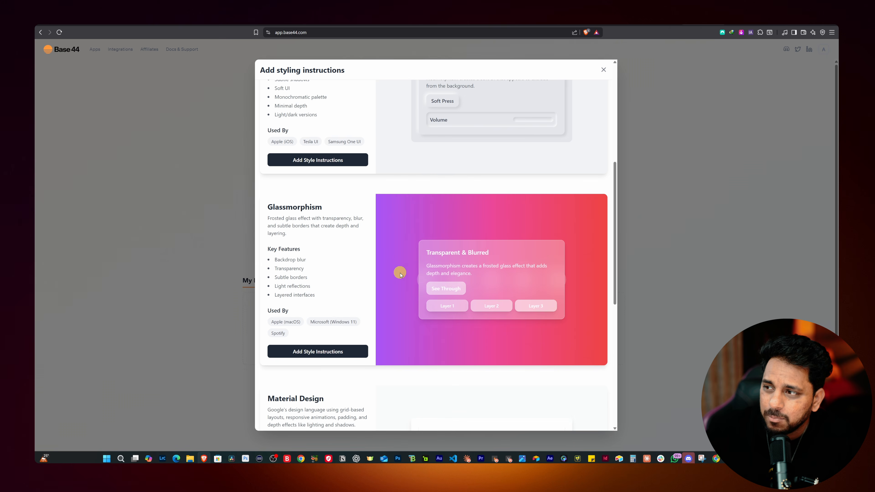
scroll(395, 272, "down", 5)
scroll(336, 239, "down", 3)
scroll(363, 290, "up", 10)
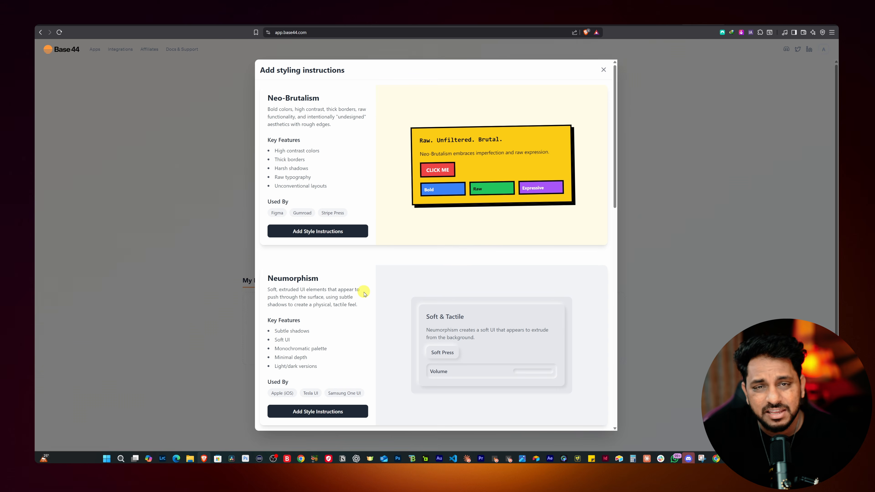
scroll(364, 294, "down", 2)
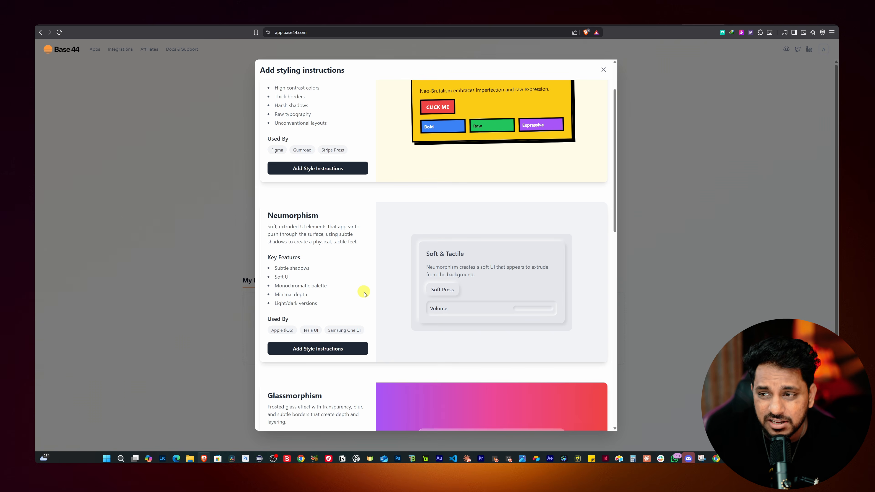
scroll(364, 294, "down", 7)
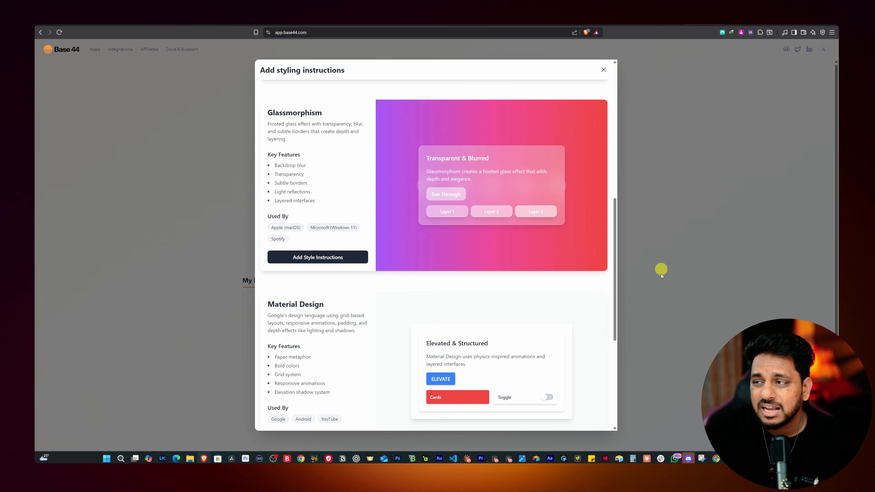
scroll(415, 238, "down", 6)
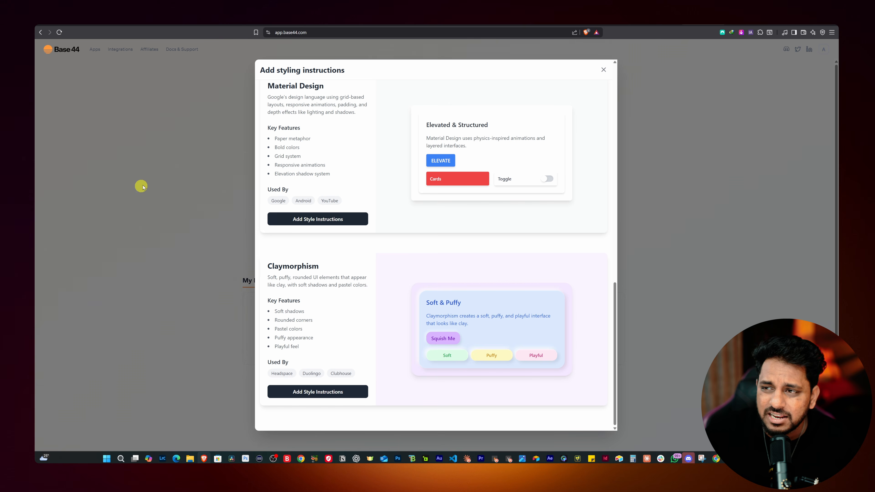
left_click(607, 69)
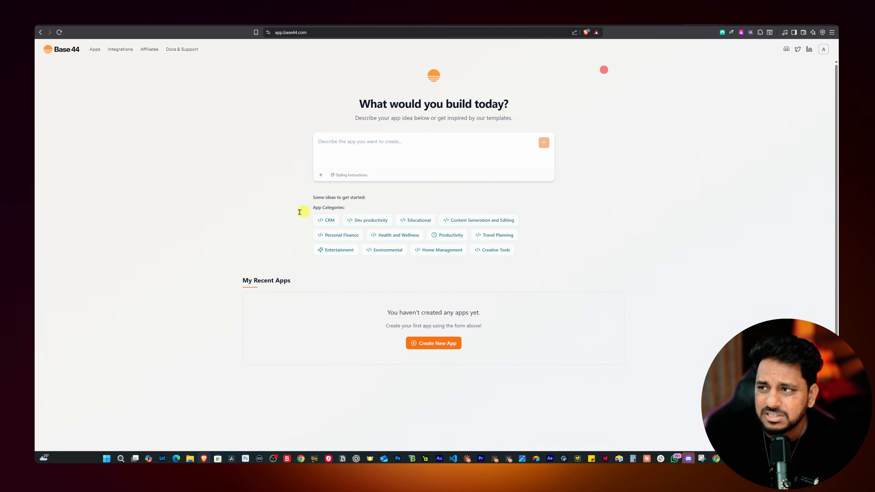
Switch to Claude and ask it to research Base44's prompting guide and write a crisp prompt for a dark, minimal YouTube team progress tracking web app
left_click(328, 144)
key("super+h")
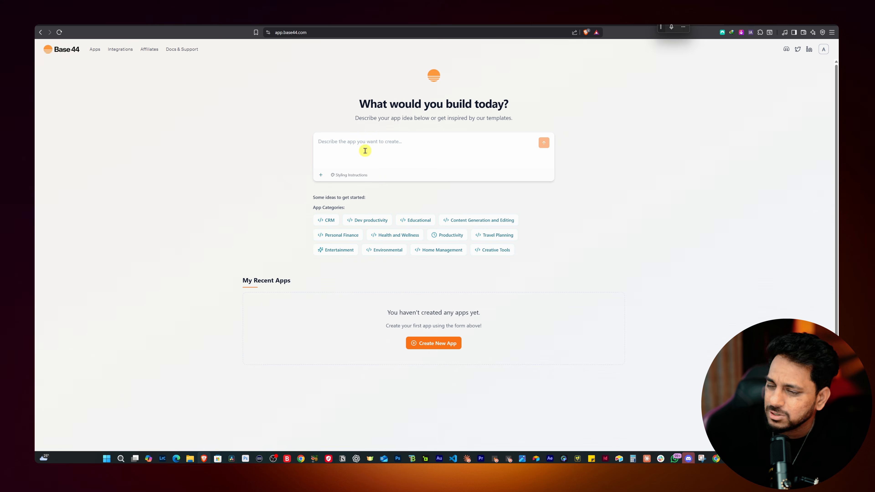
left_click(646, 459)
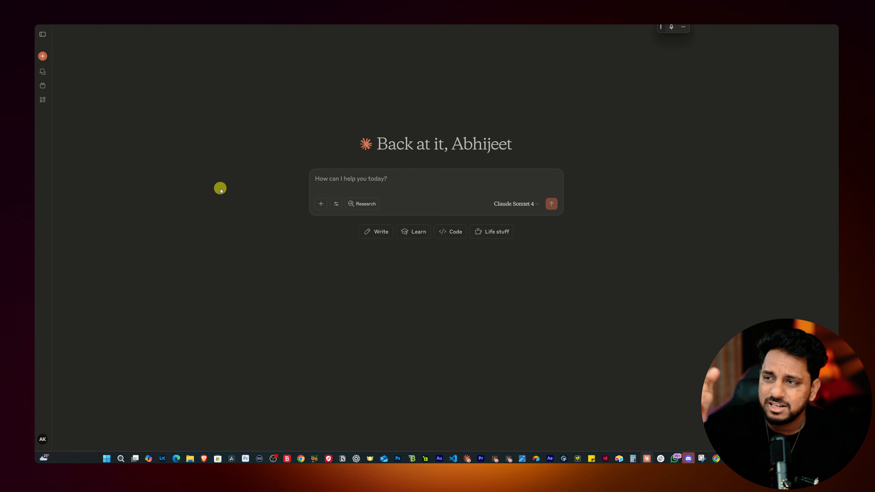
key("super+h")
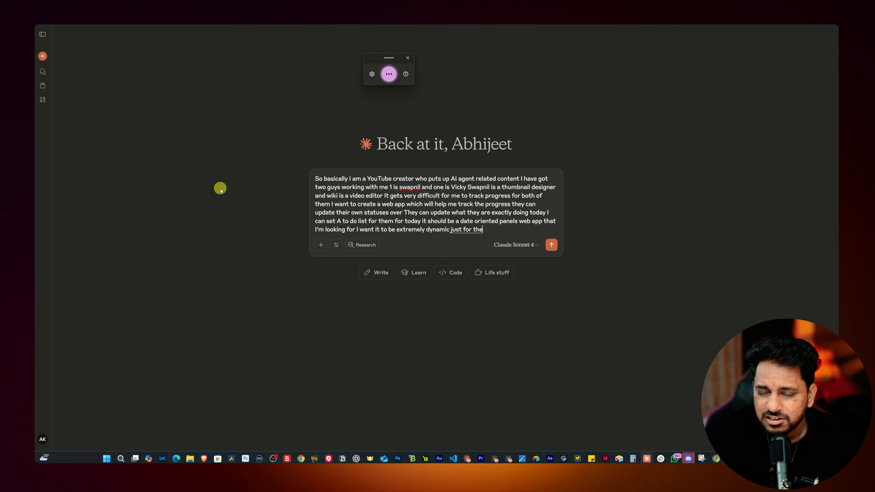
left_click_drag(267, 29, 303, 35)
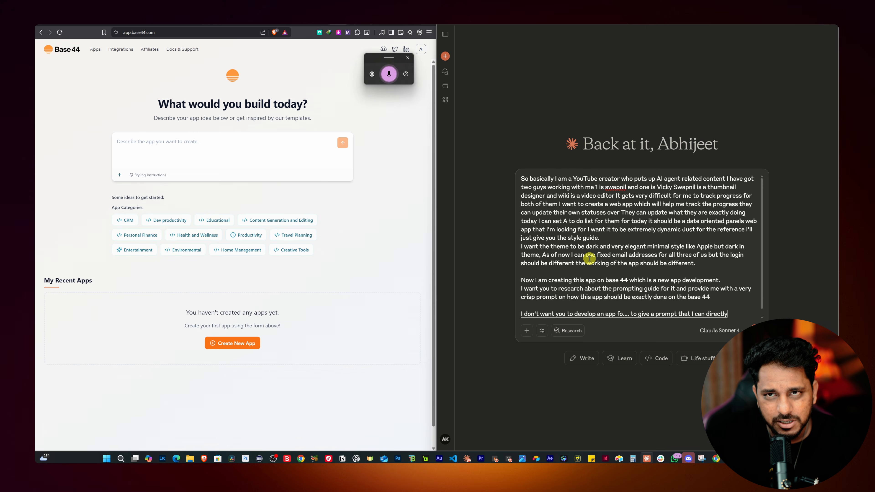
key("Return")
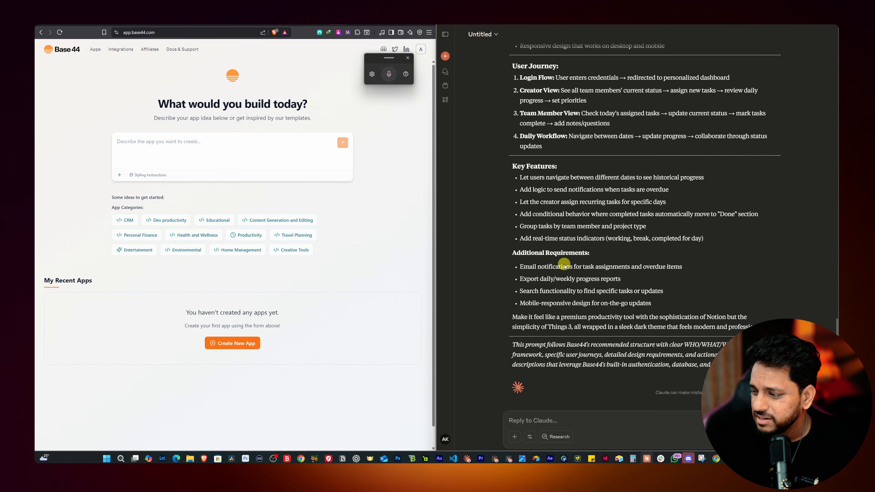
Copy Claude's generated prompt from the WHO section to its end and submit it in Base44 as the new app's description
left_click_drag(552, 280, 512, 211)
key("ctrl+c")
left_click(150, 144)
key("ctrl+v")
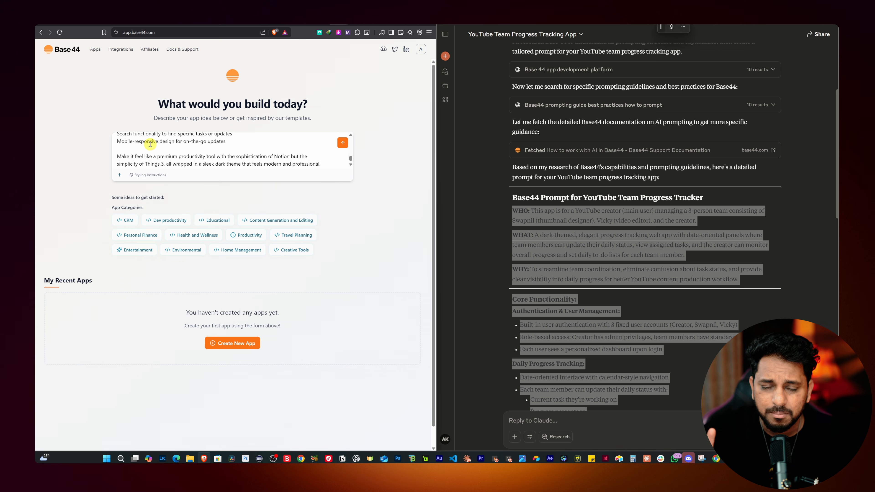
key("Return")
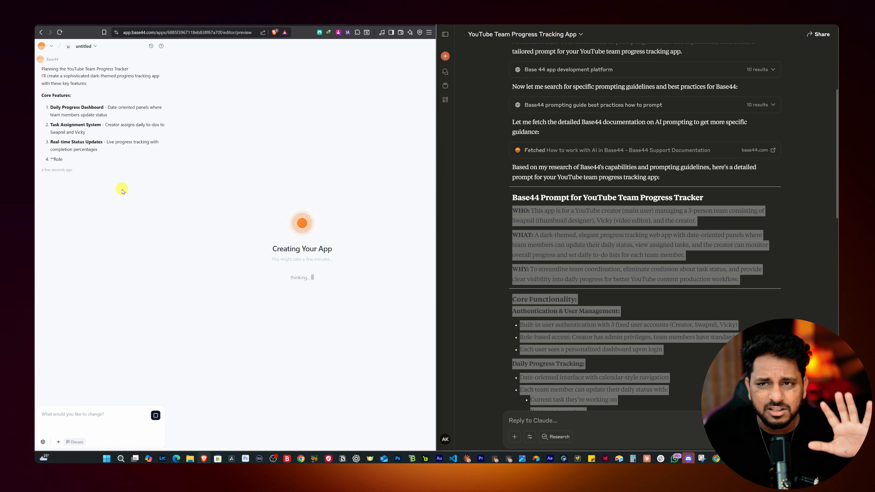
left_click(414, 25)
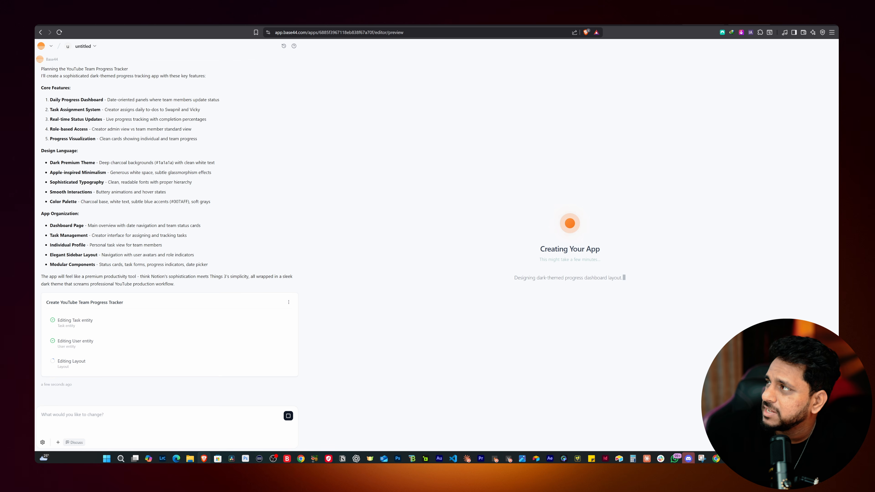
Open lovable.dev from a new browser tab
key("ctrl+t")
type("lov")
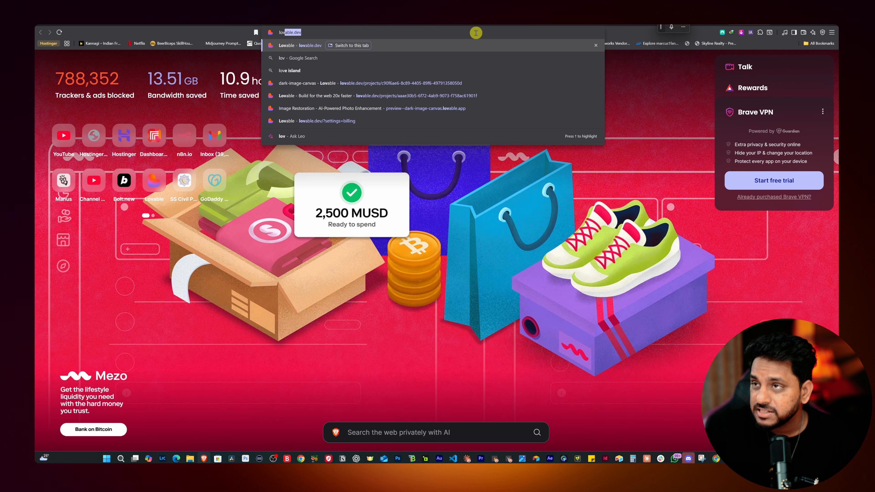
key("Return")
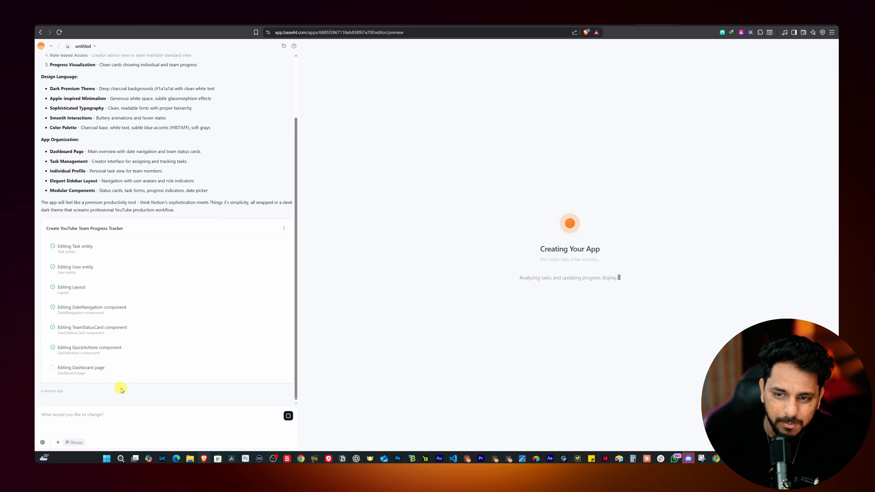
Review Base44's build plan for the progress tracker and the generated code of the Team page
scroll(137, 353, "up", 3)
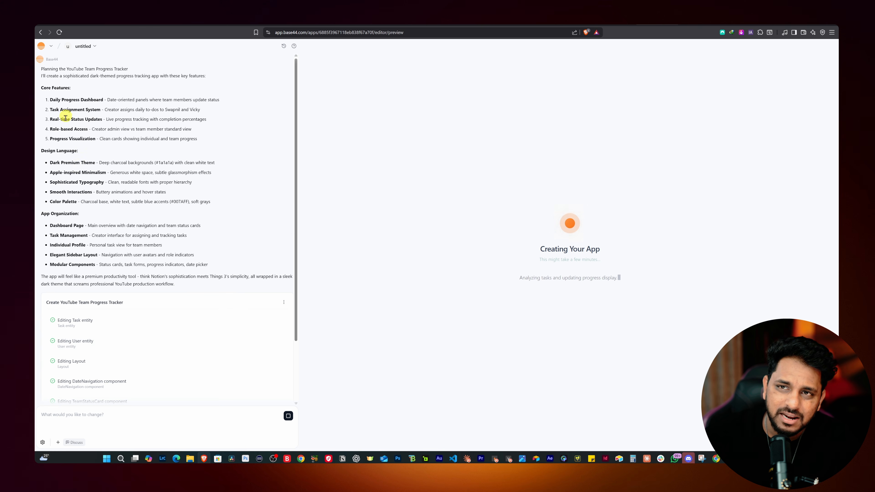
scroll(55, 224, "down", 3)
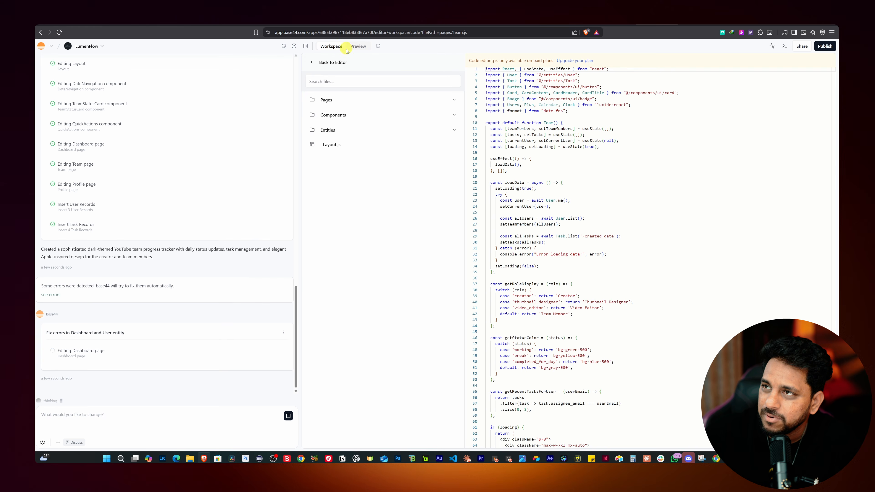
scroll(552, 193, "down", 20)
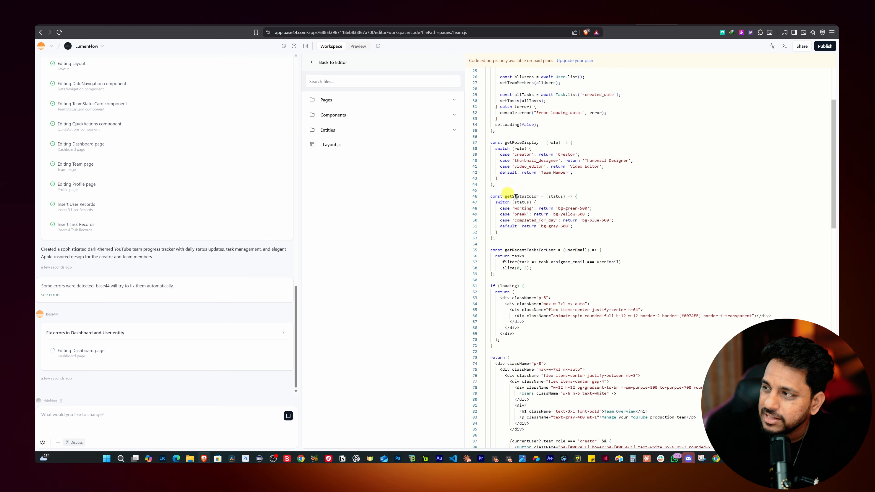
scroll(600, 230, "up", 9)
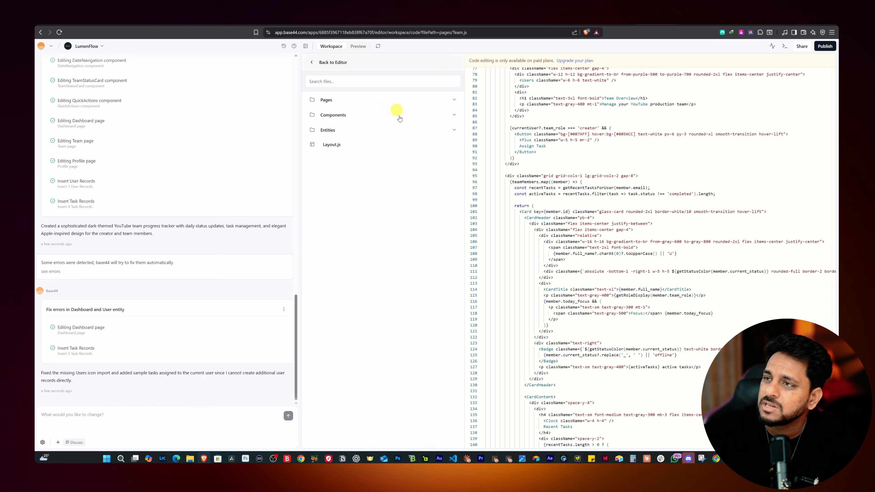
Refresh the generated app's preview and view its Team and Profile pages
left_click(359, 47)
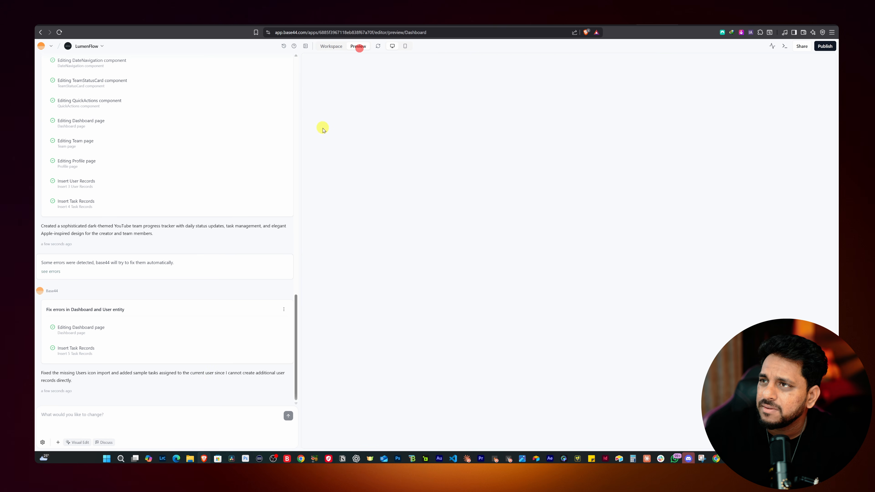
left_click(377, 47)
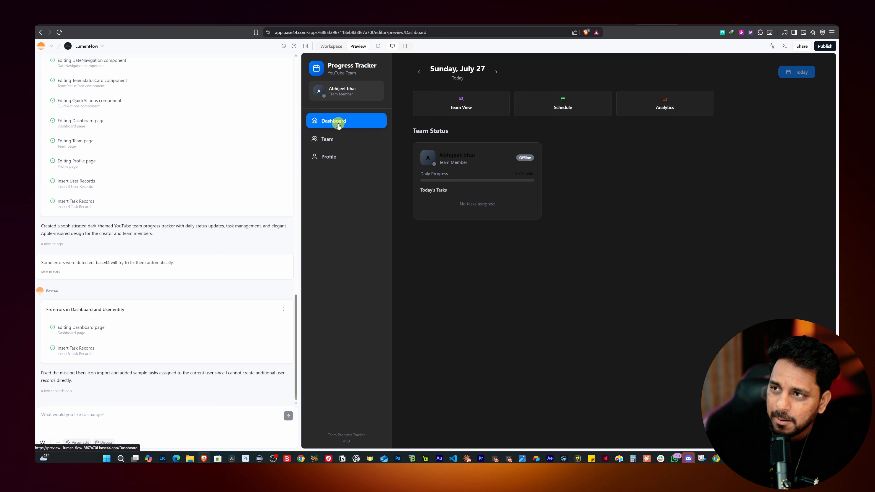
left_click(329, 140)
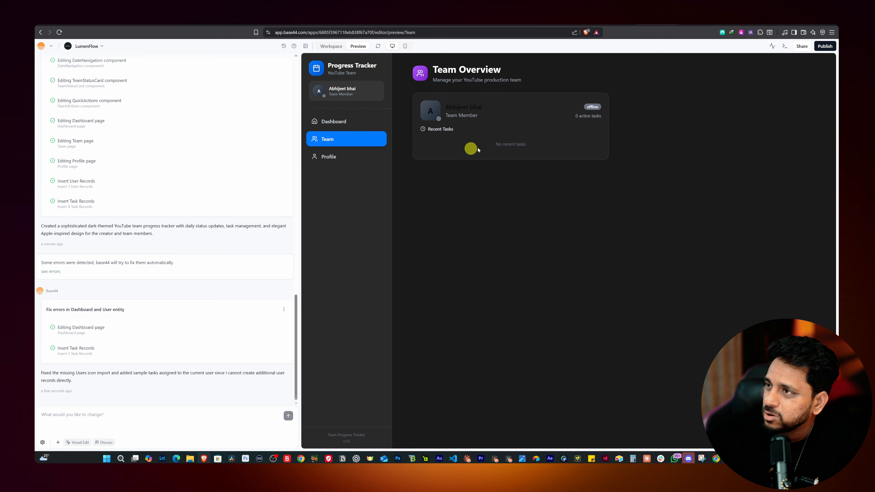
left_click(331, 157)
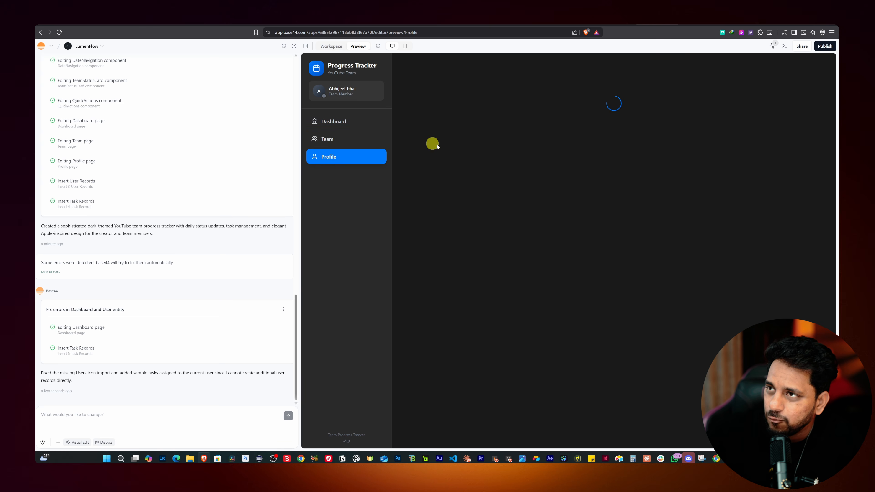
Try out the controls on the previewed app's Profile page
left_click(534, 133)
left_click(507, 157)
left_click(535, 134)
left_click(536, 136)
left_click(536, 136)
left_click(506, 180)
left_click_drag(480, 224, 545, 231)
left_click(598, 239)
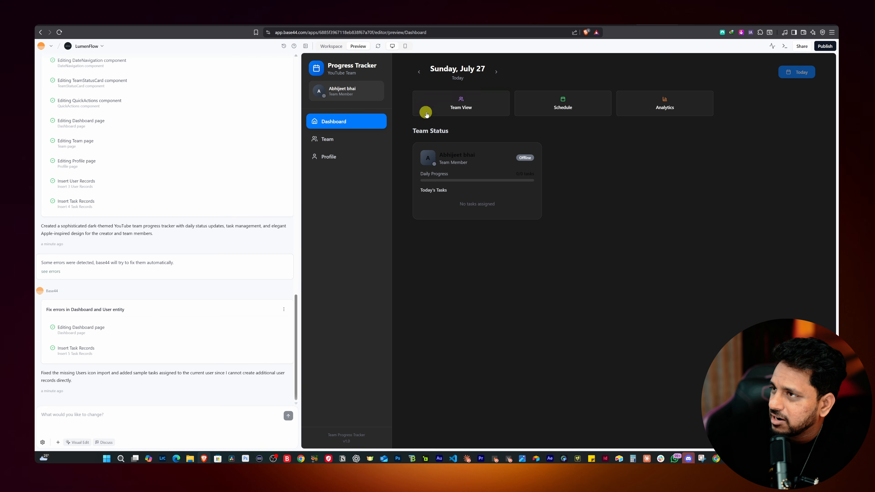
Test the preview dashboard's Team View shortcut, its previous-day and next-day navigation, and the Schedule shortcut
left_click(457, 104)
left_click(336, 119)
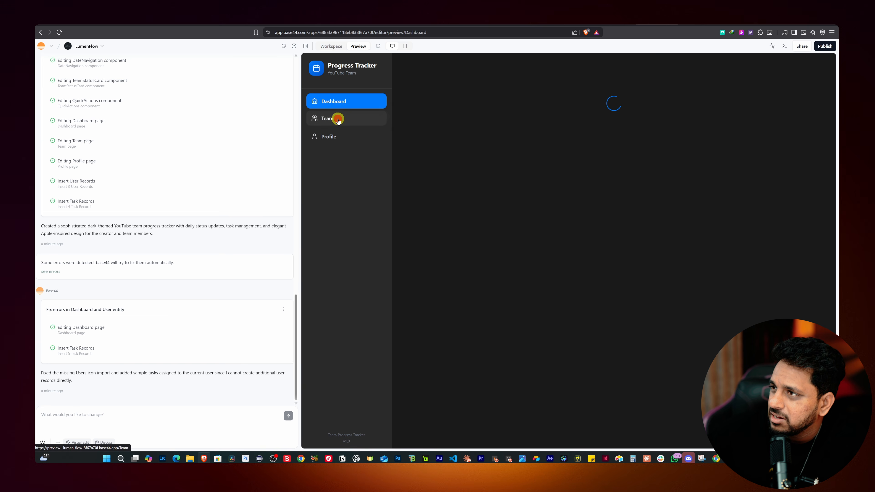
left_click(352, 93)
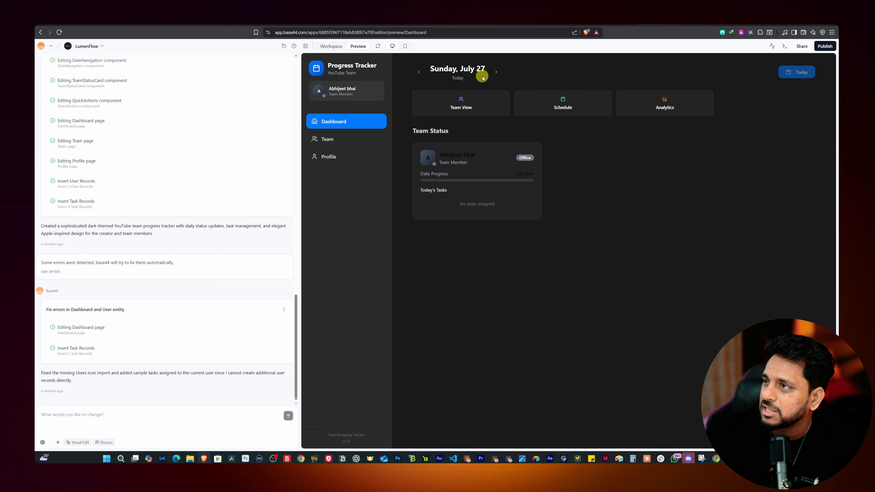
left_click(418, 71)
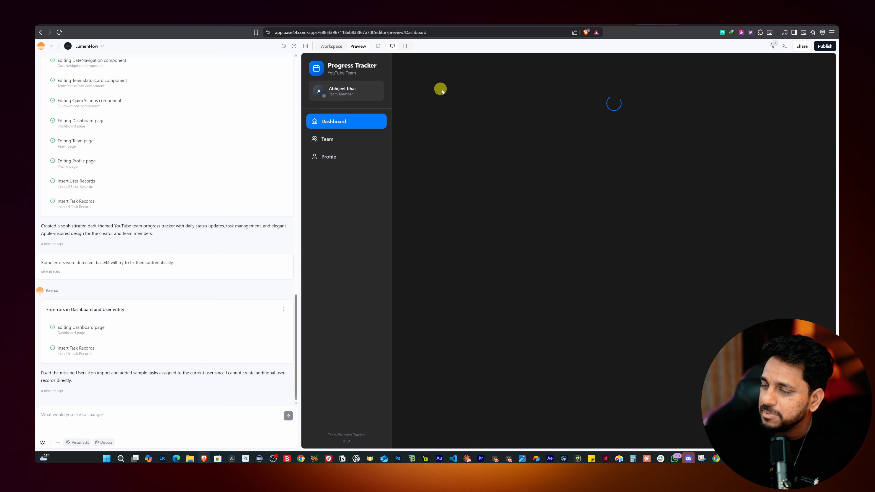
left_click(499, 71)
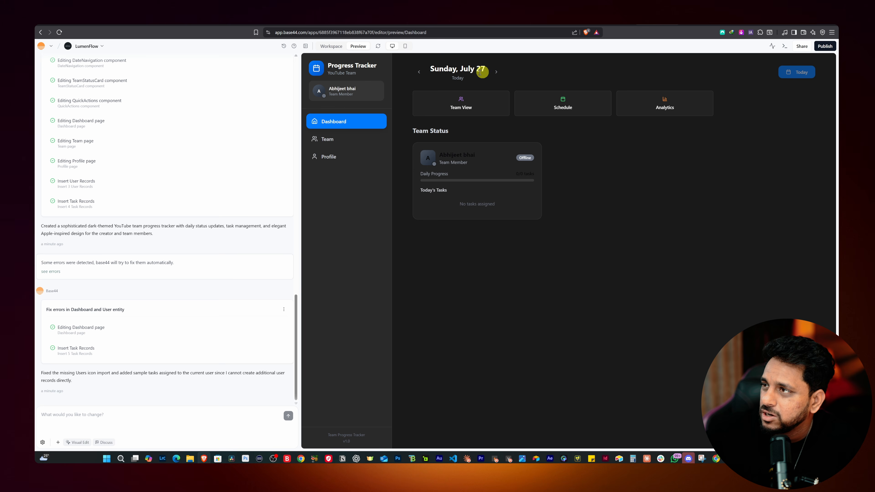
left_click(588, 107)
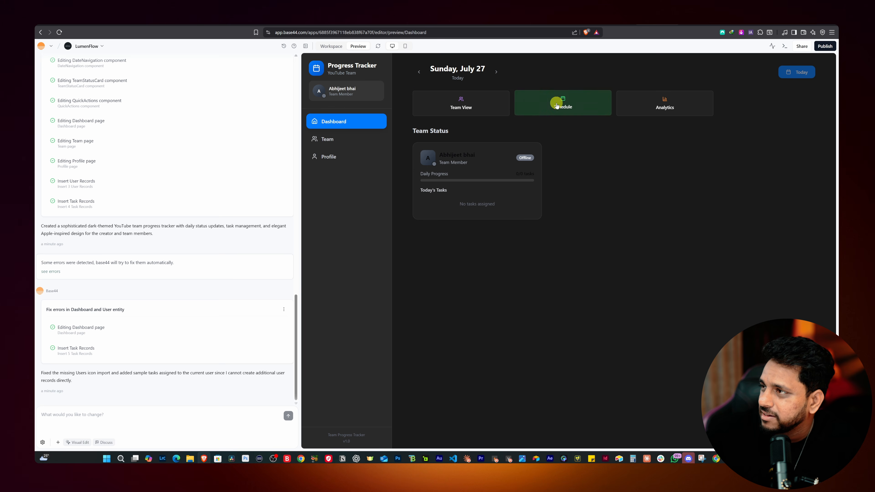
Ask Base44 to add more functionalities, repair the dark text on the dark-themed team status, and provide a working demo
key("super+h")
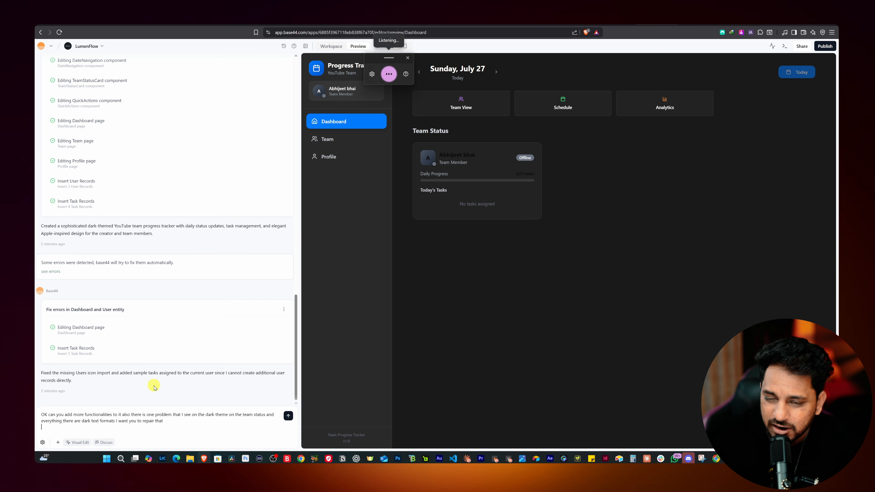
key("Return")
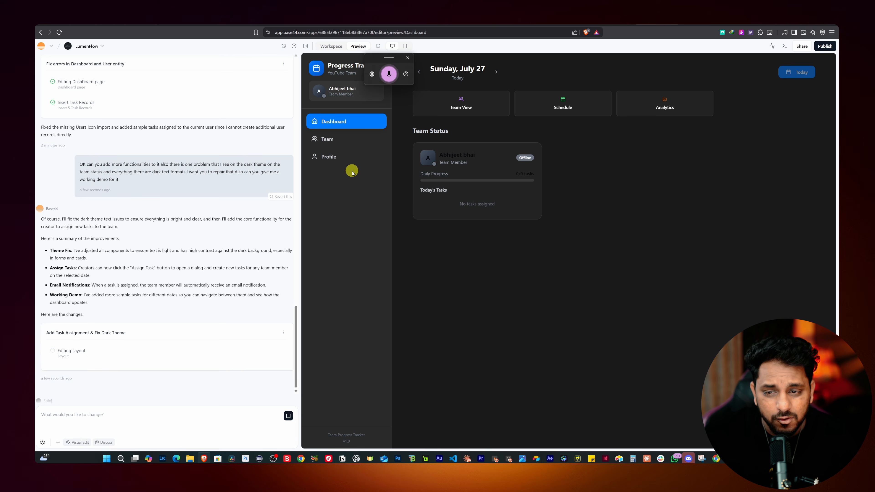
scroll(92, 264, "up", 10)
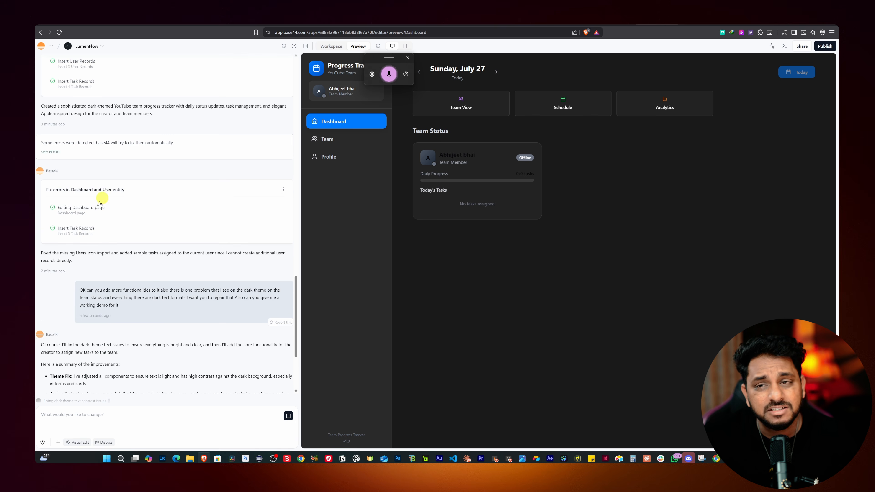
scroll(63, 158, "down", 4)
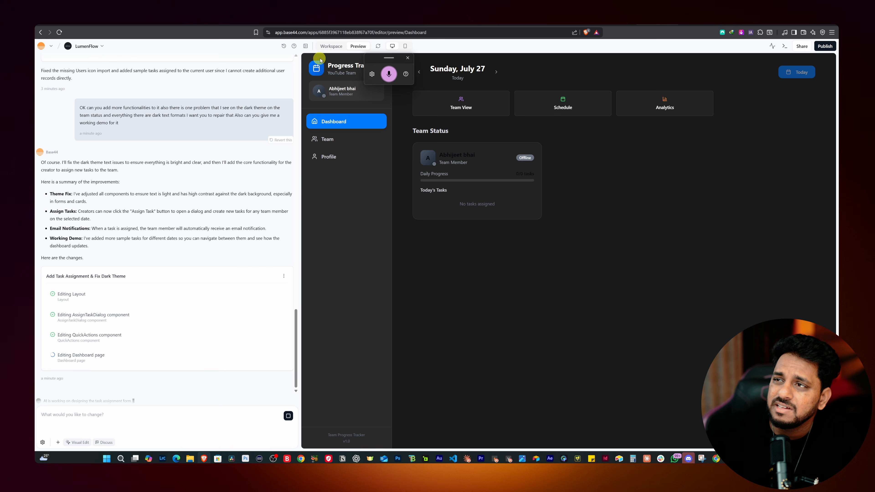
Review the app visibility options in the LumenFlow workspace overview and keep Public (Login Required) selected
left_click(331, 47)
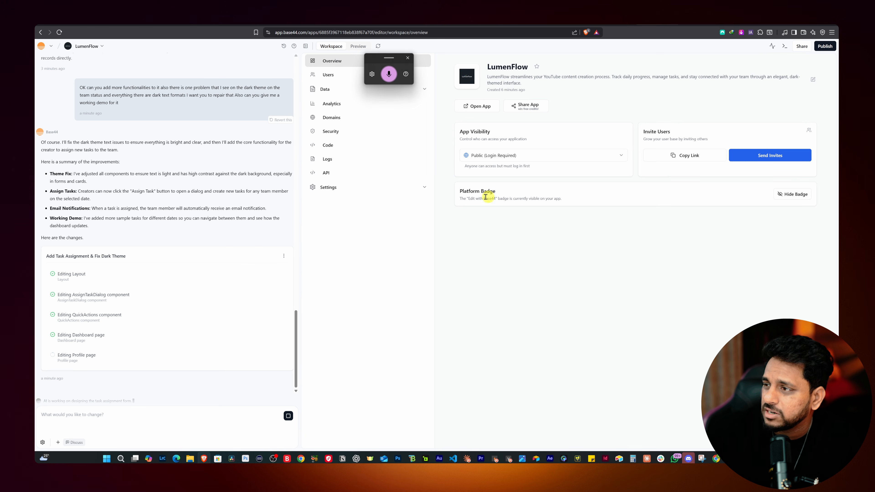
left_click(509, 155)
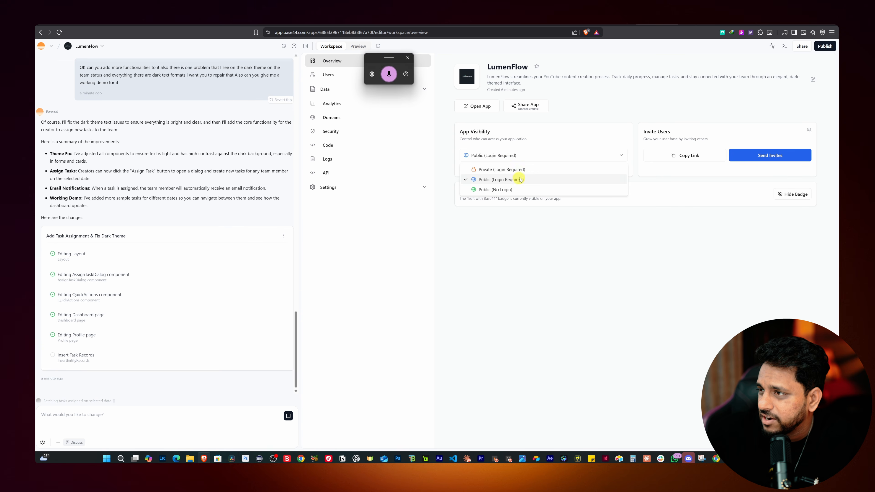
left_click(500, 178)
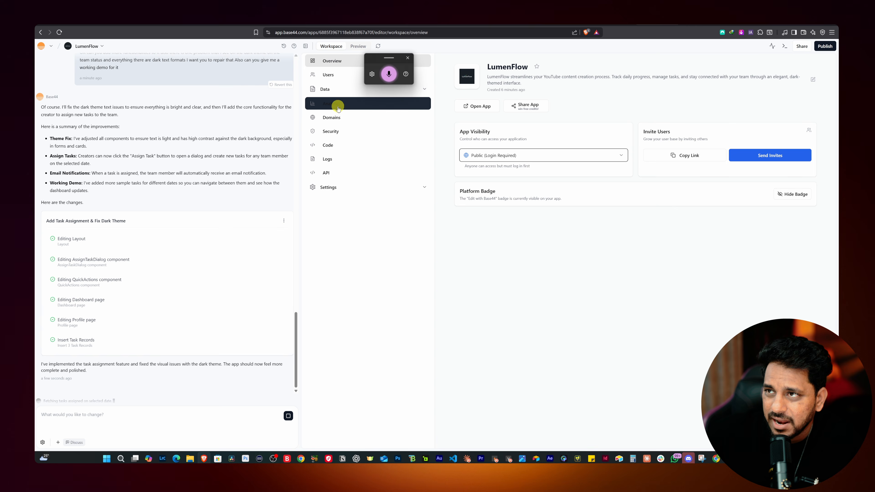
Look through the workspace's Users, Data and Analytics sections
left_click(336, 75)
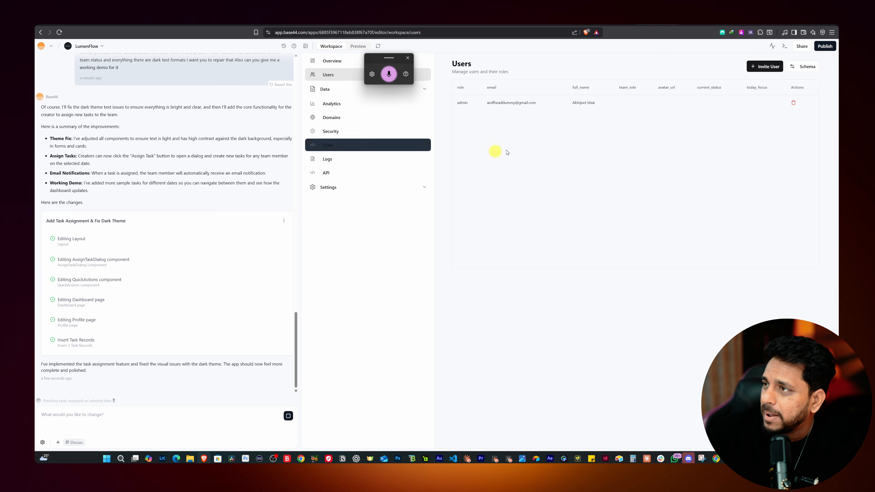
left_click(333, 91)
left_click(351, 121)
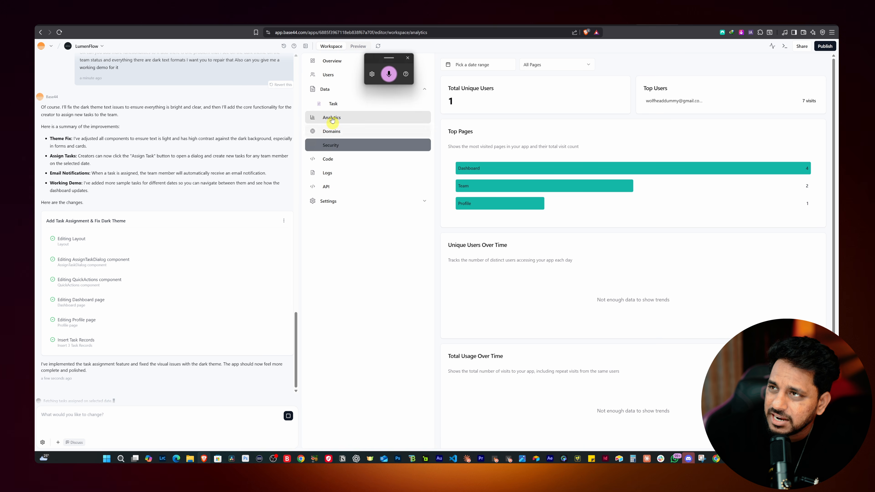
Check the app preview for the changes Base44 made to the dashboard
left_click(357, 46)
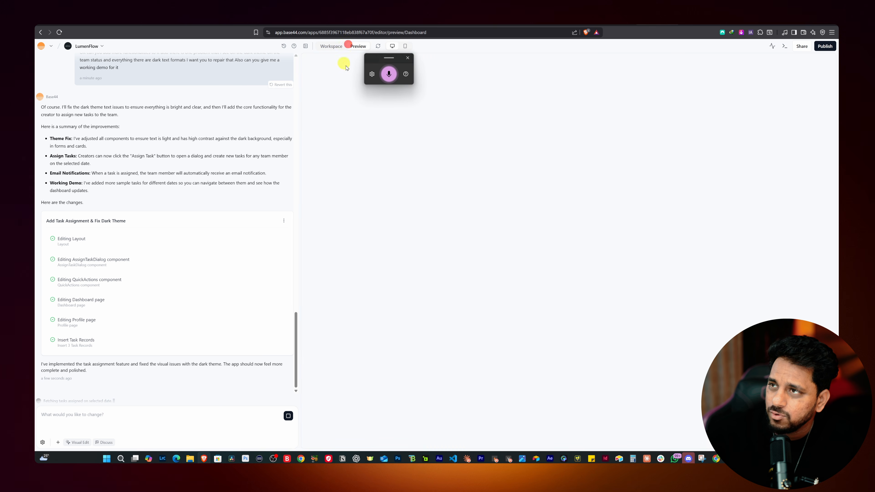
left_click(323, 48)
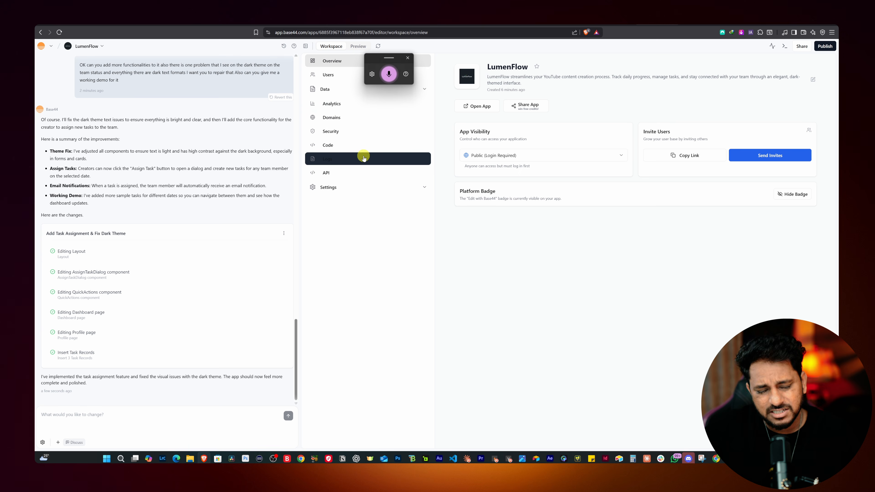
left_click(353, 48)
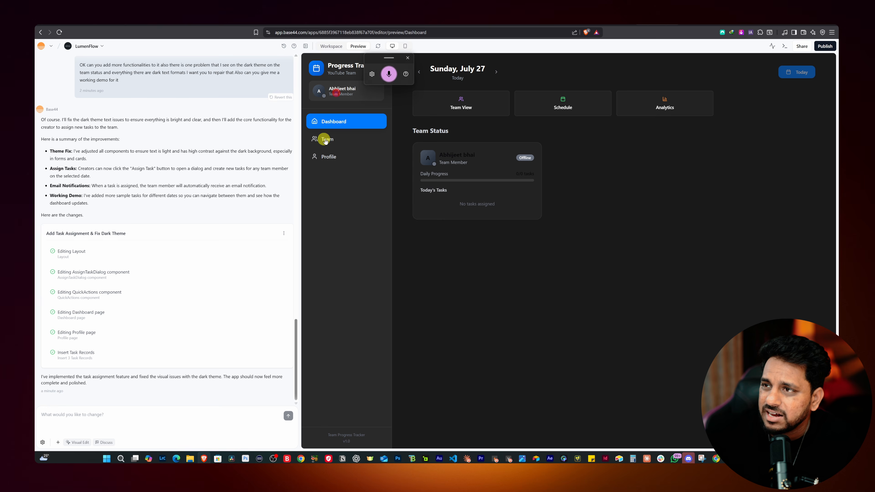
Invite a new member from the workspace's Users page with the User access level, entering their email address
left_click(339, 47)
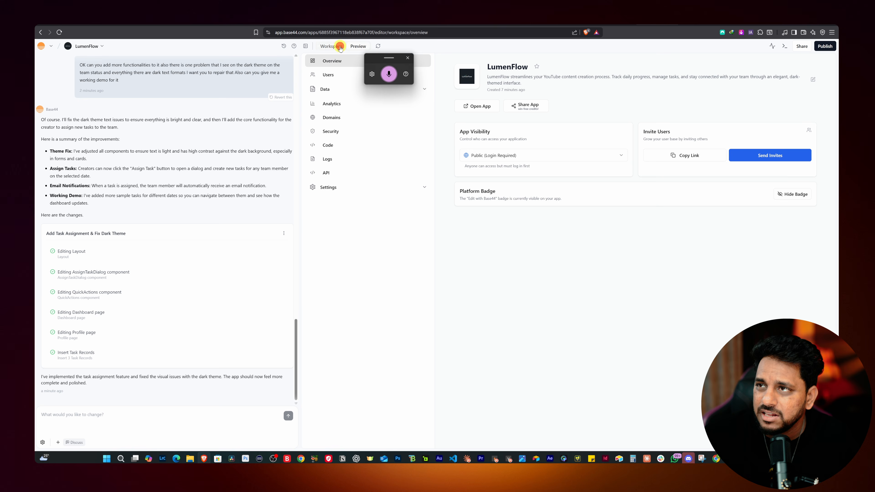
left_click(330, 75)
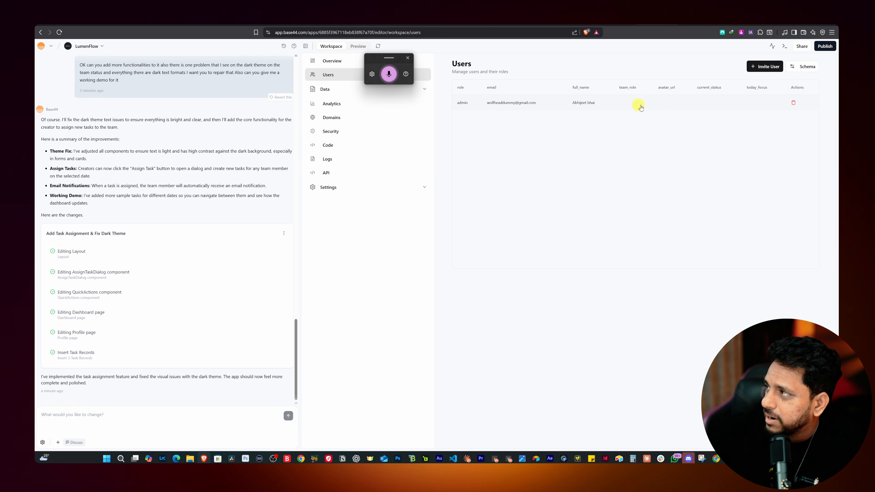
left_click(764, 66)
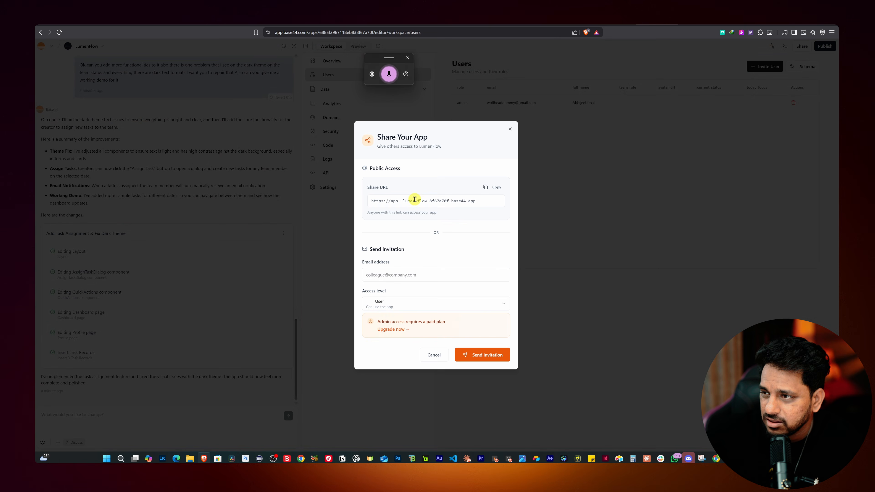
left_click(437, 291)
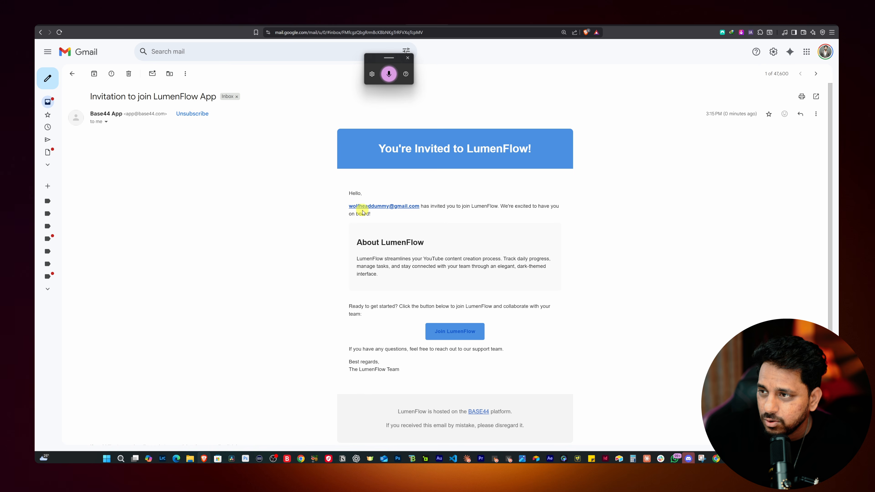
Join LumenFlow from the invitation email with the invited Google account and view its dashboard and Team page
left_click(464, 333)
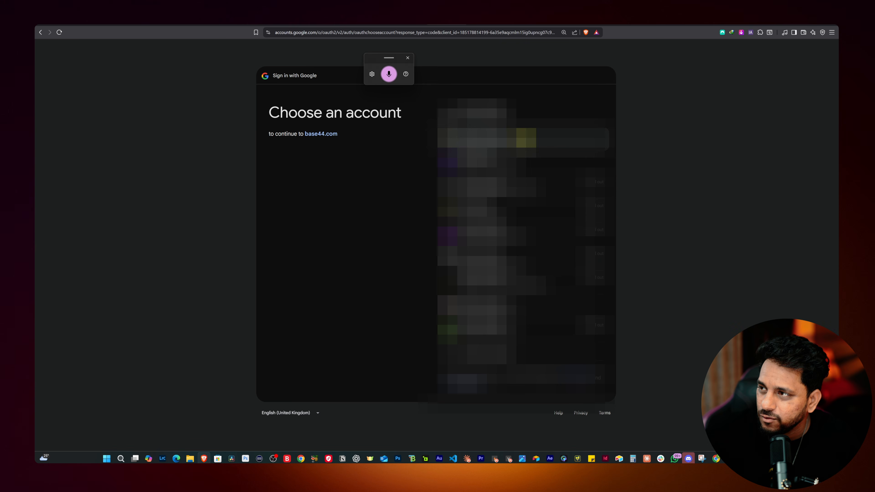
left_click(384, 178)
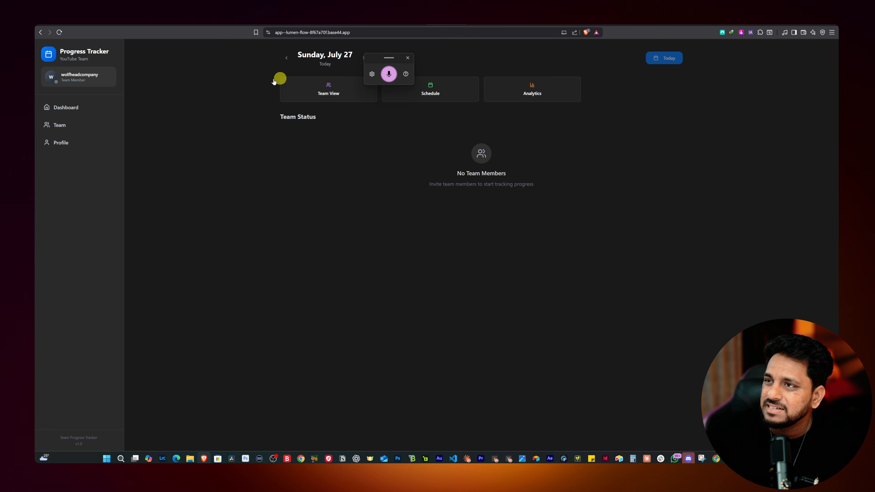
left_click(670, 58)
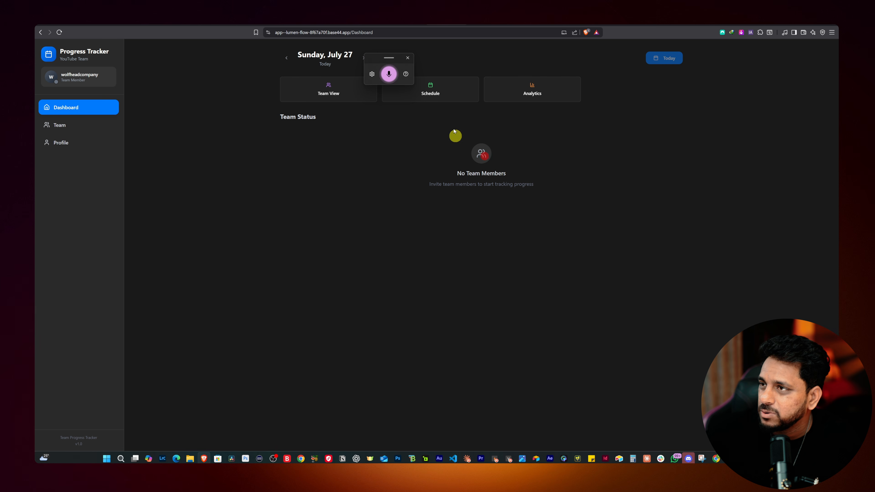
left_click(349, 94)
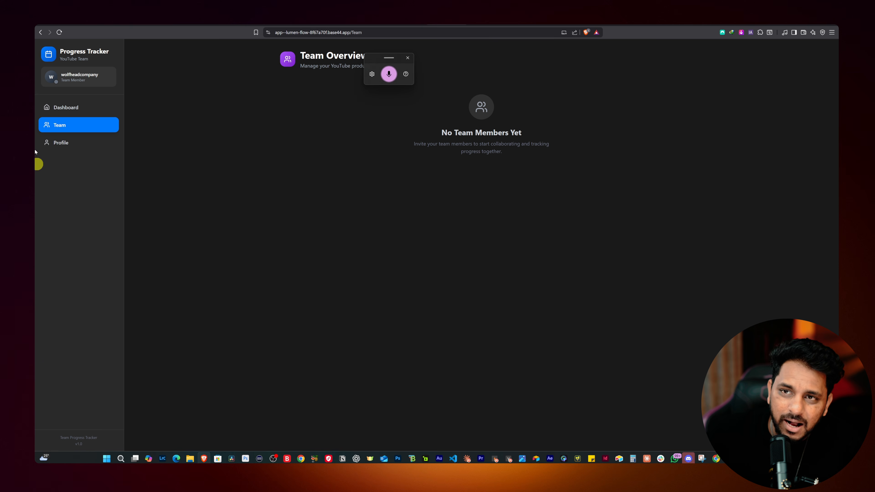
Set the invited member's current status to Working on their Profile page
left_click(65, 144)
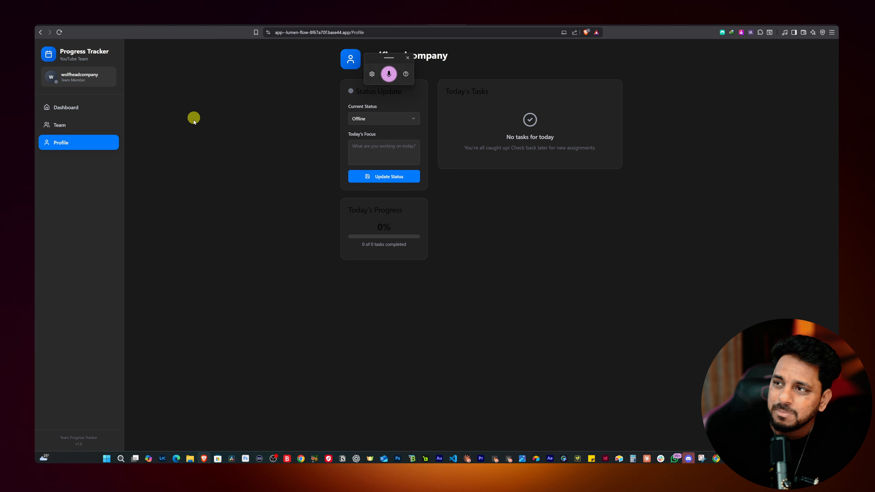
left_click(416, 119)
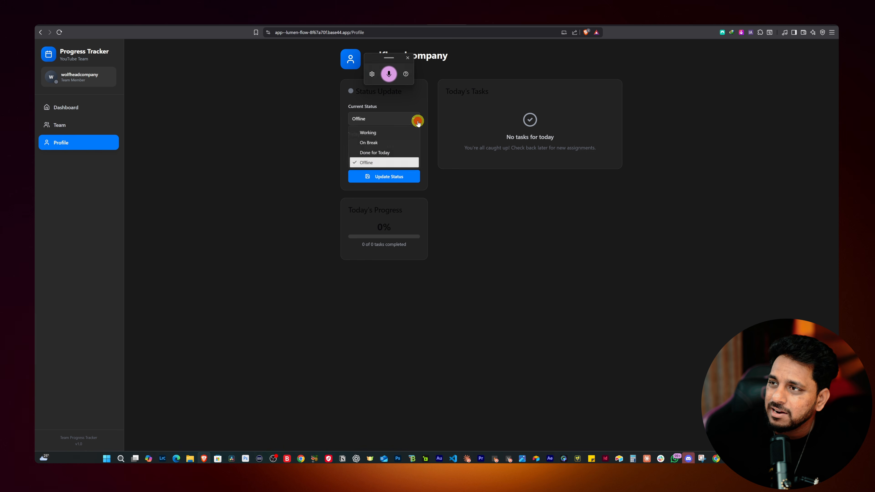
left_click(390, 133)
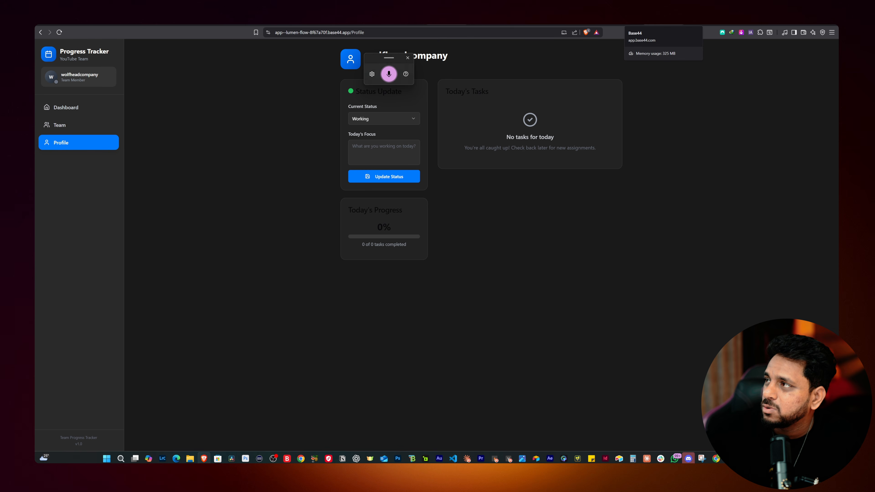
Switch back to the Base44 editor and check the users list and preview dashboard for the invited member
left_click(704, 23)
left_click(663, 24)
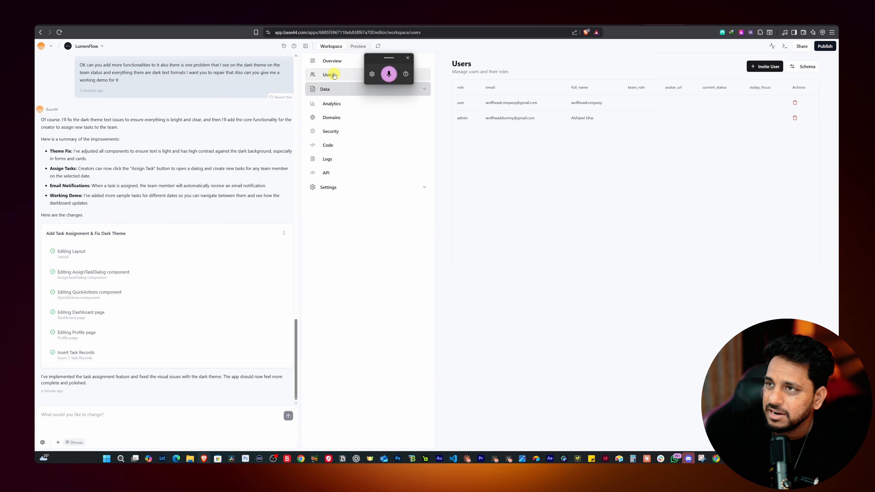
left_click(332, 60)
left_click(357, 46)
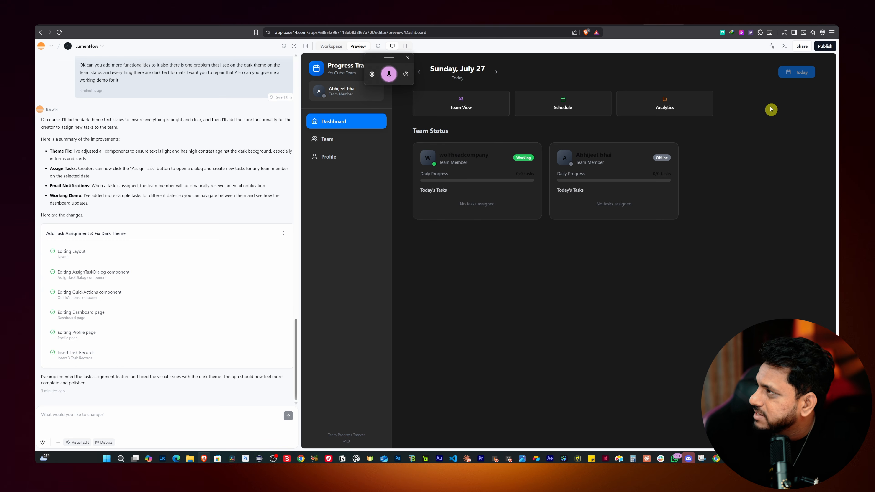
Show the Base44 editor and the member's app side by side, with the voice-typing widget moved aside and the chat area narrowed
left_click_drag(374, 57, 453, 62)
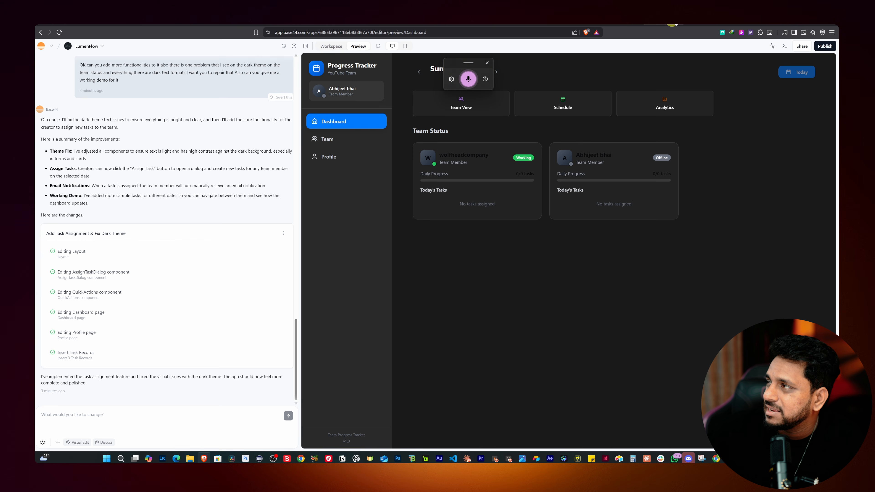
double_click(657, 25)
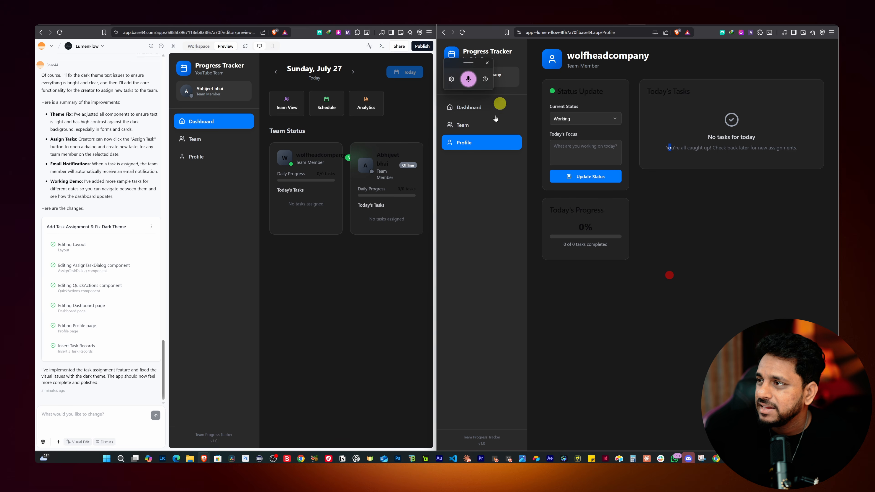
left_click_drag(467, 63, 800, 211)
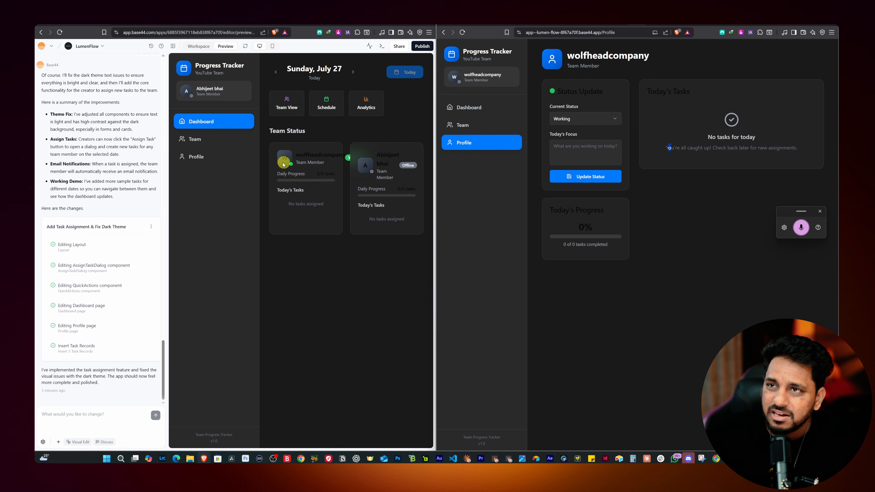
left_click_drag(167, 122, 63, 129)
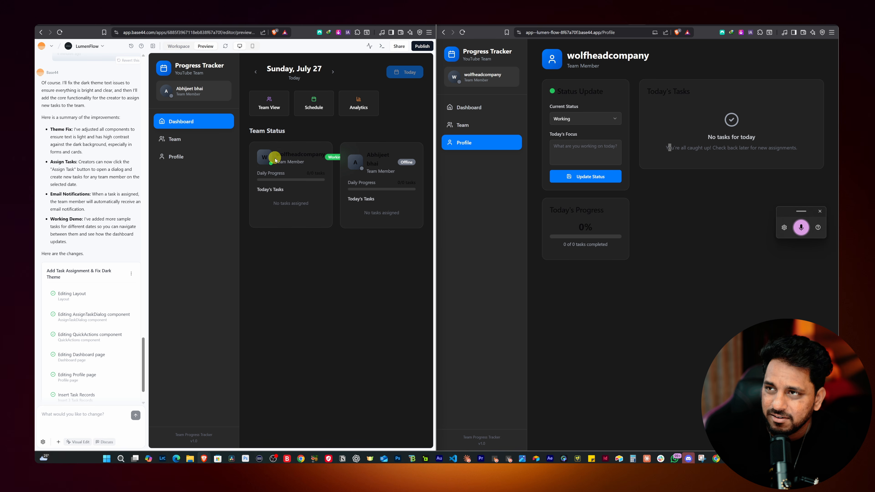
Try the preview dashboard's Analytics shortcut and view the members' statuses on the Team page
left_click(359, 104)
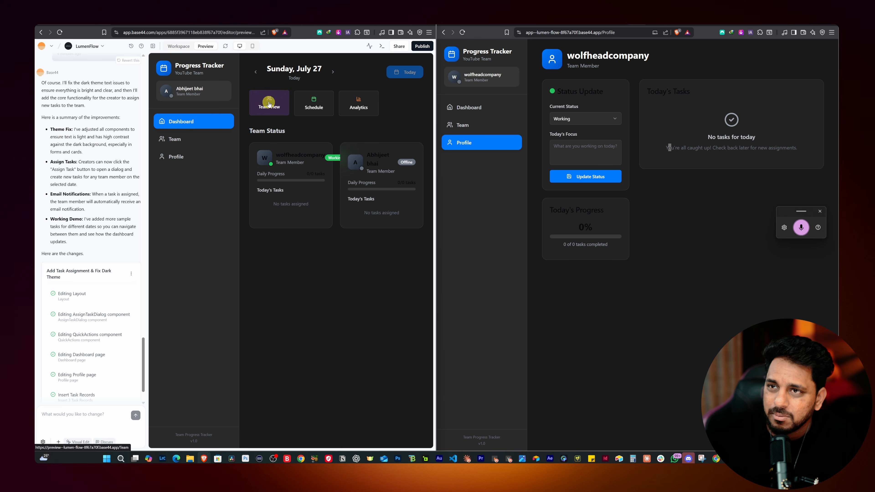
left_click(174, 139)
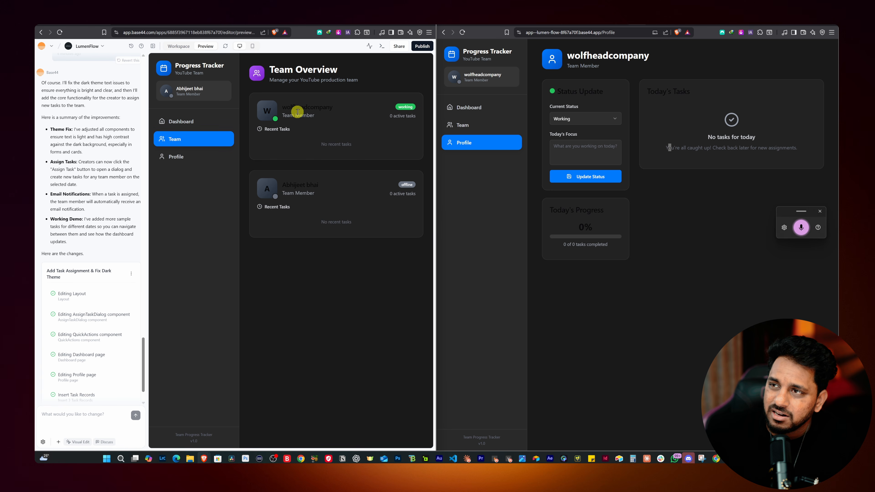
Update the invited member's status to On Break and refresh the editor's preview to check the change
left_click(568, 119)
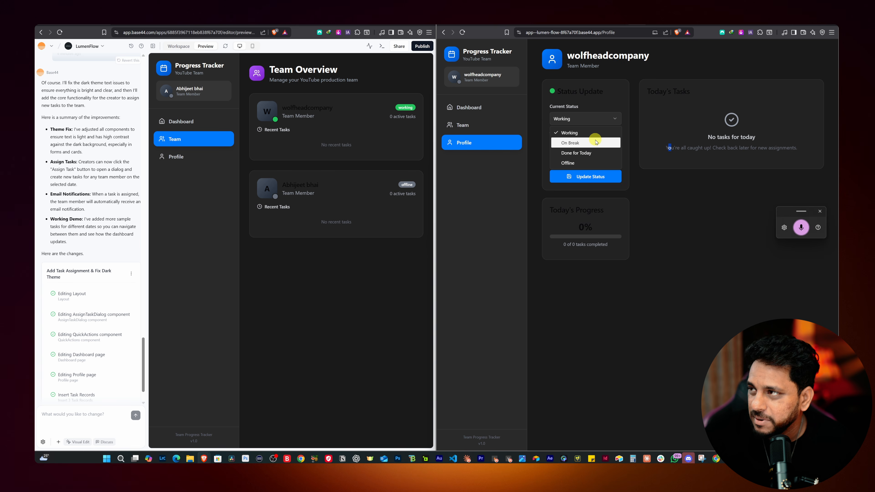
left_click(597, 142)
left_click(582, 177)
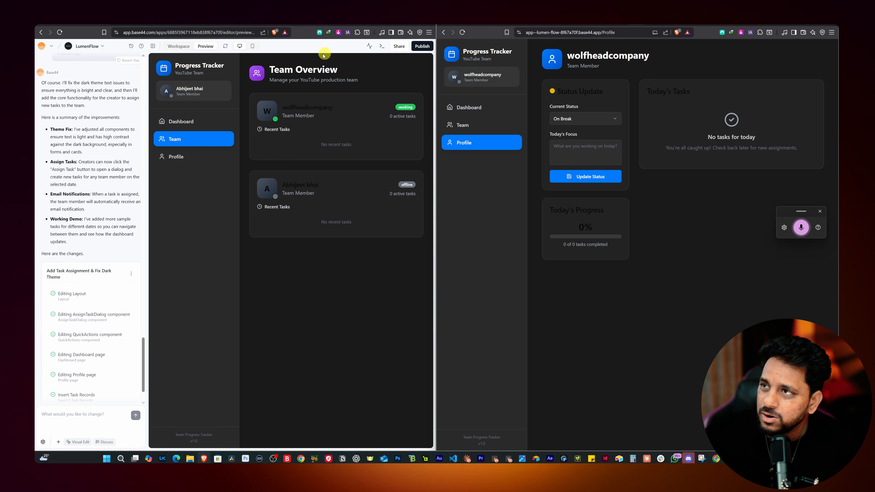
left_click(224, 48)
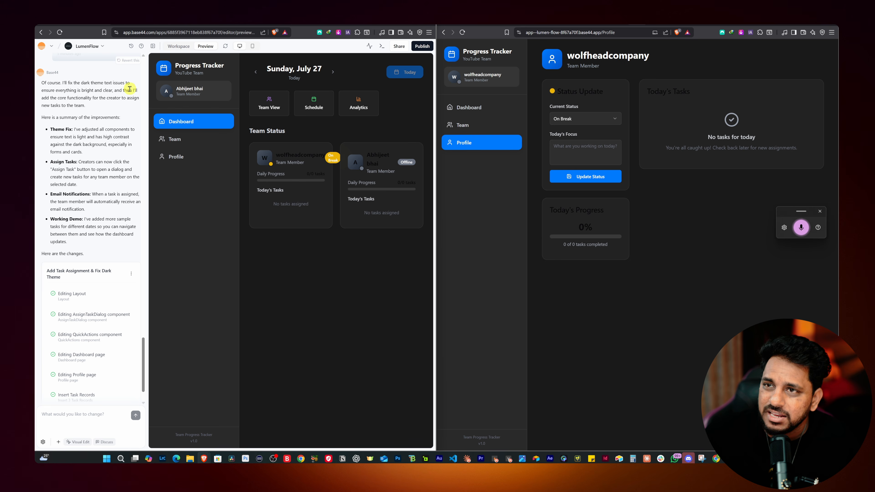
Open the "Create thumbnail for iPhone 15 Review" record from the workspace's Task data for editing
left_click(191, 49)
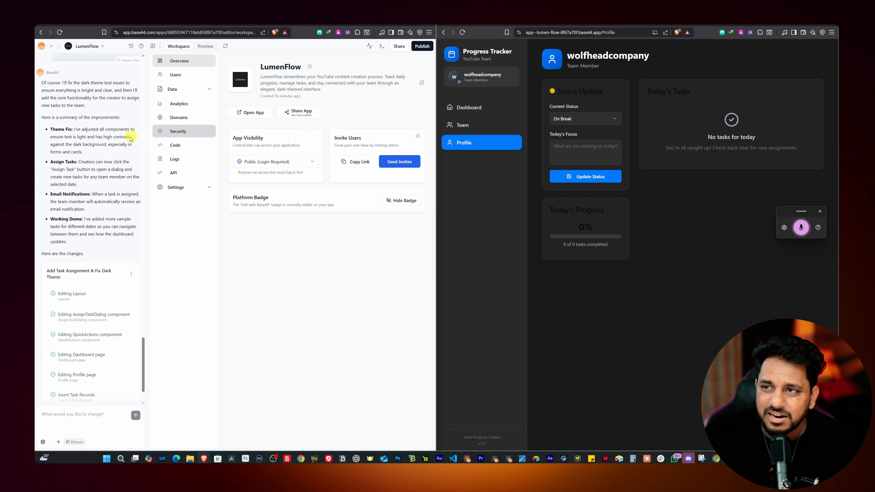
left_click(170, 76)
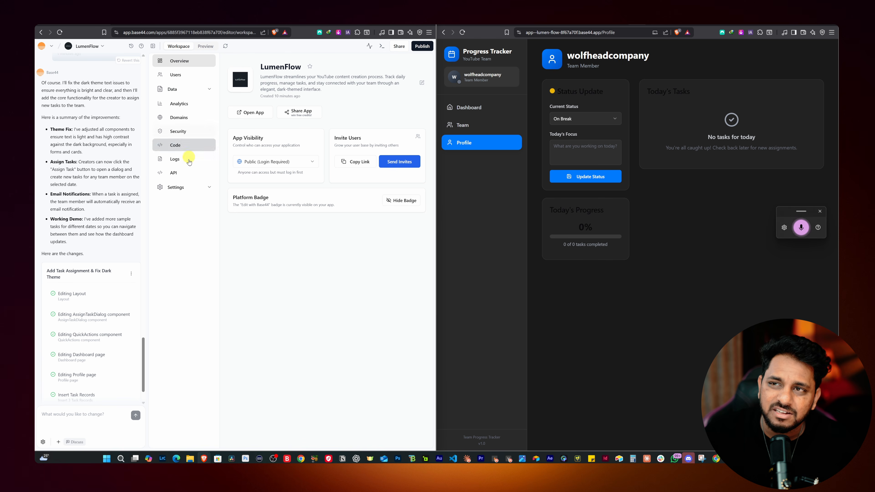
left_click(191, 89)
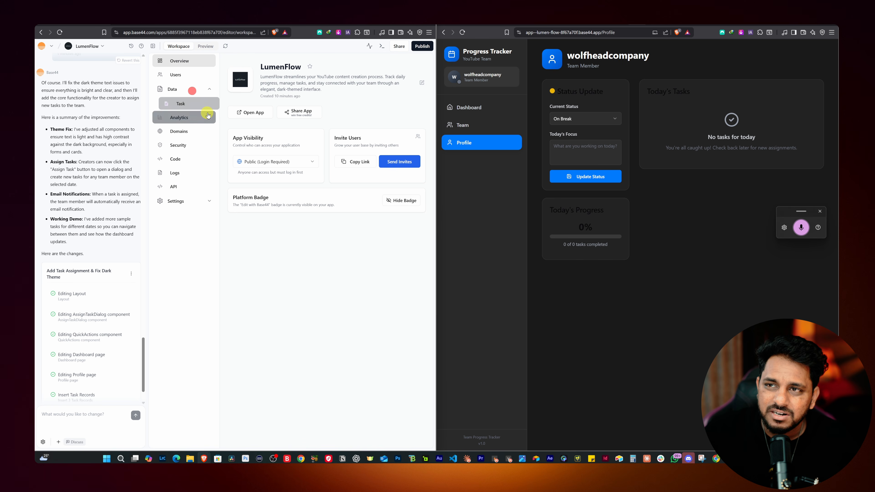
left_click(199, 109)
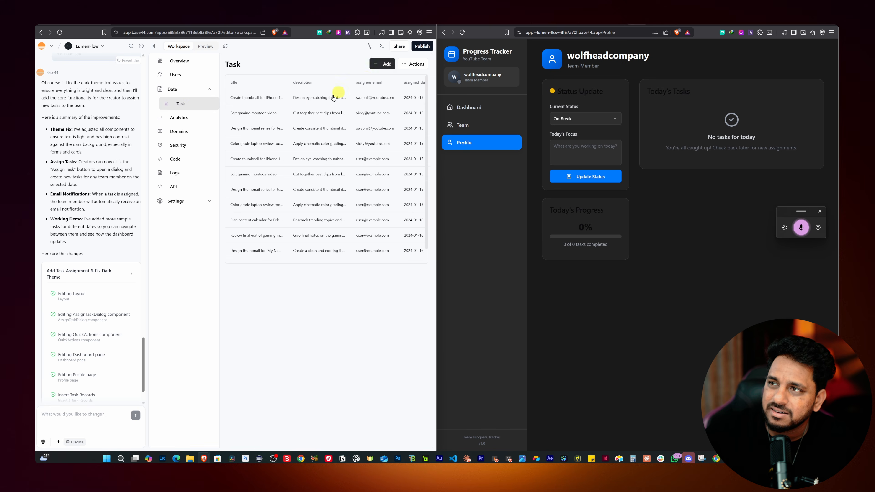
left_click(291, 97)
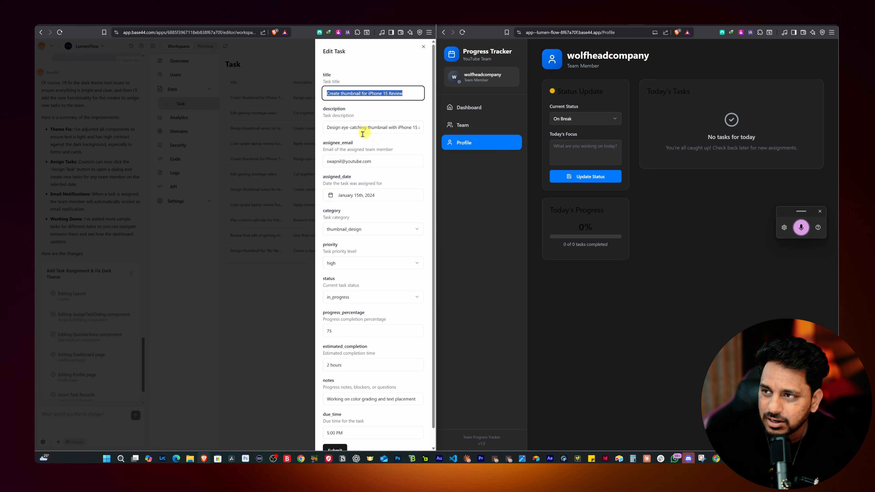
Reassign the iPhone 15 Review thumbnail task by entering the invited member's e-mail as its assignee
left_click_drag(377, 158, 326, 172)
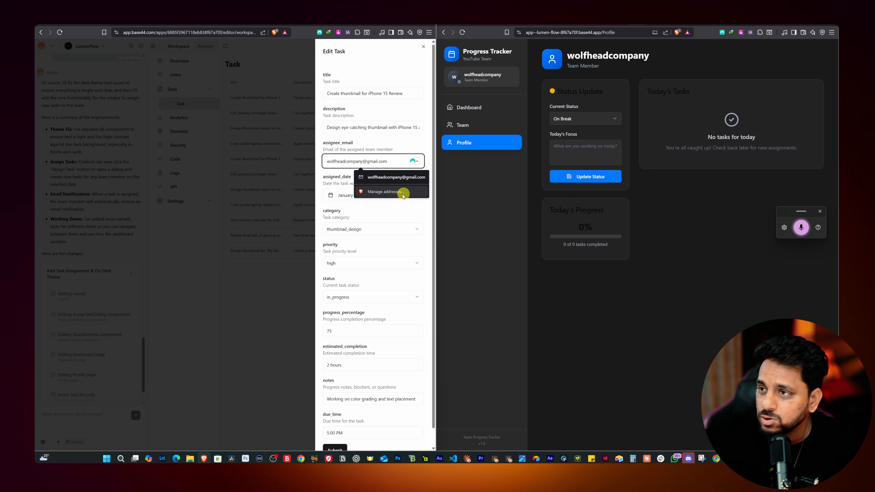
left_click(410, 146)
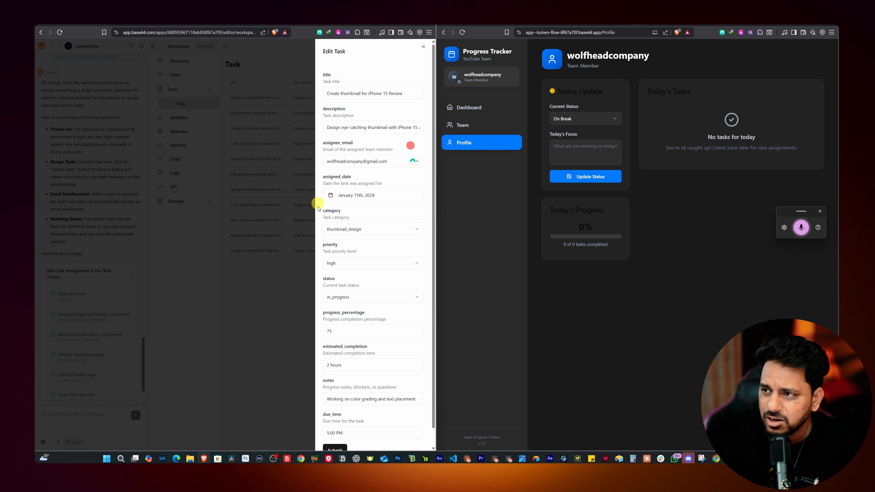
Set the task's assigned date to July 28th, 2026 and save the edited record
left_click(359, 195)
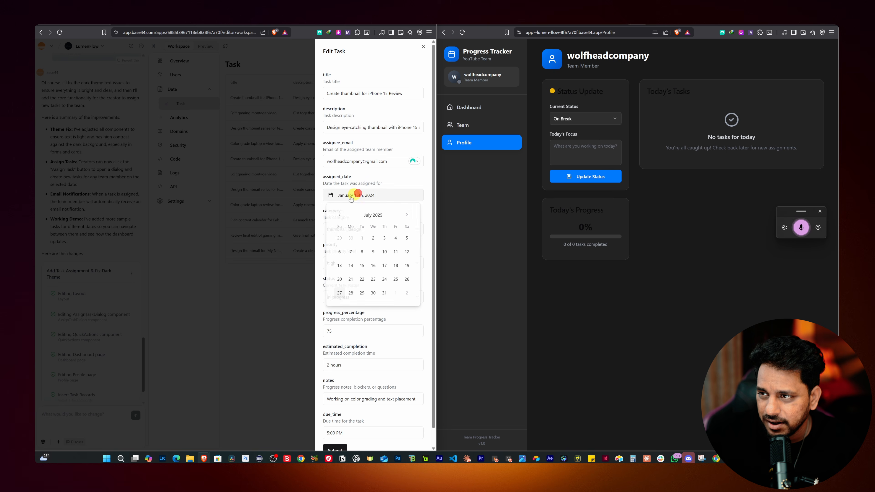
left_click(407, 214)
left_click(407, 214)
double_click(407, 214)
double_click(407, 214)
double_click(407, 214)
double_click(408, 214)
left_click(407, 214)
double_click(407, 214)
left_click(339, 214)
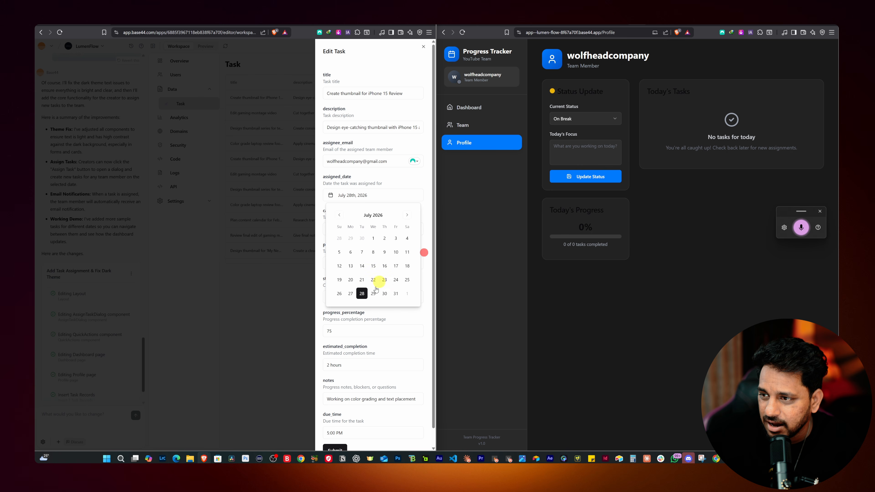
scroll(372, 366, "down", 1)
left_click(336, 432)
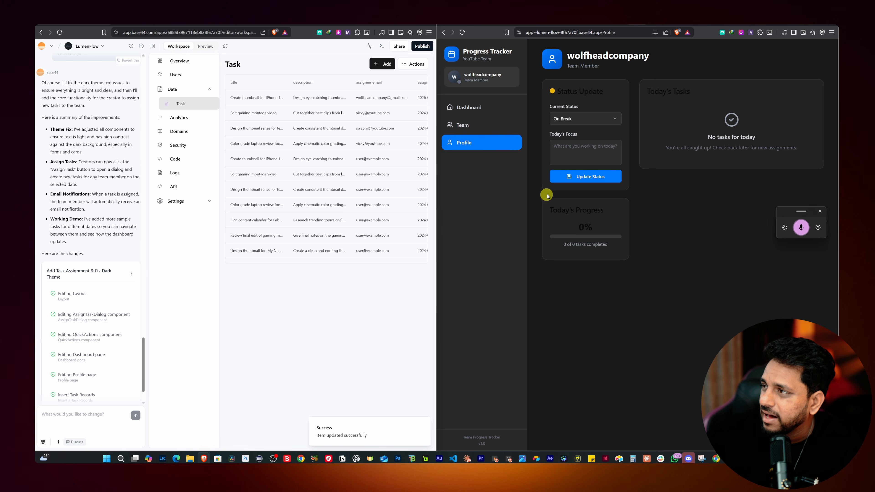
Check the Dashboard and Profile pages of the member's app for the reassigned task
left_click(483, 110)
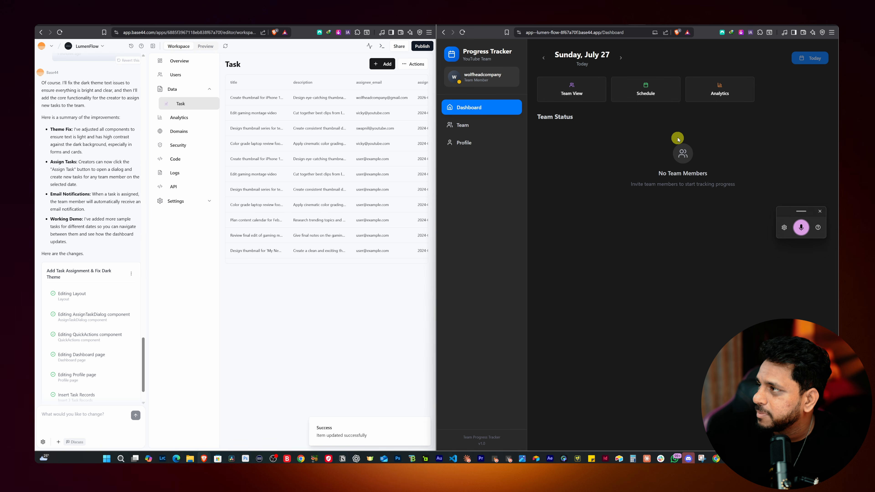
left_click(461, 125)
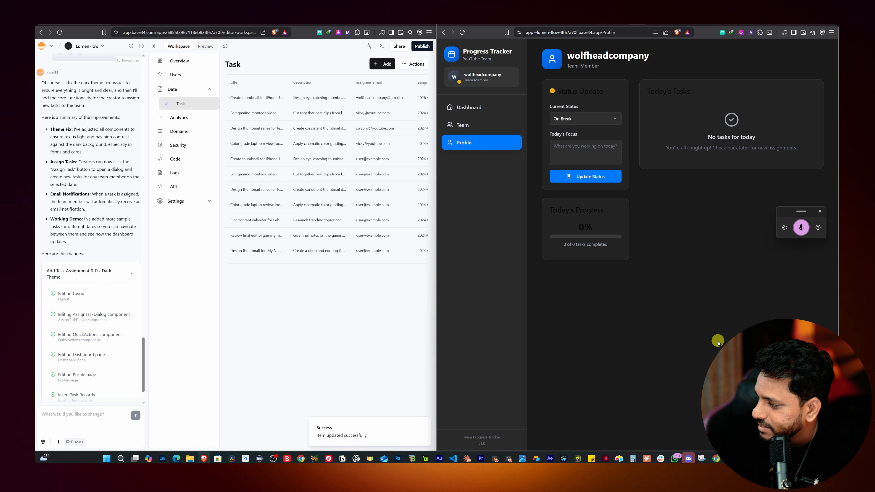
Review the workspace's Overview, API, Logs, Code and Analytics sections in the Base44 editor
left_click(186, 117)
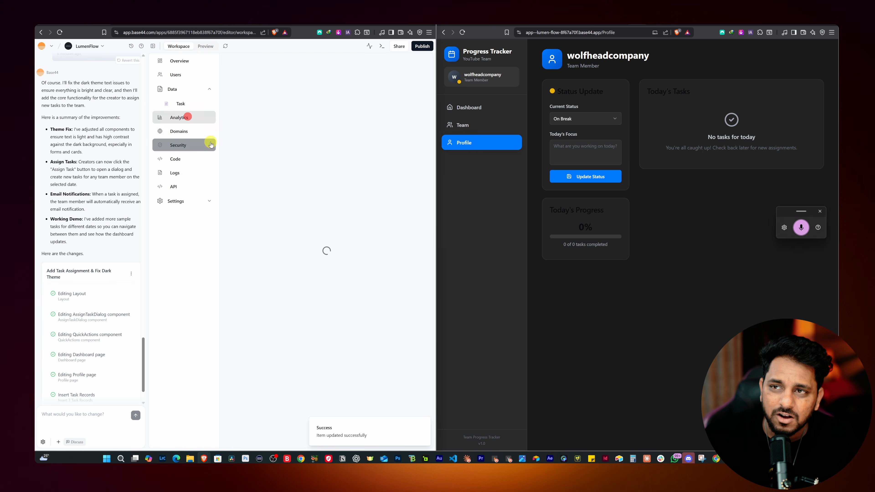
left_click(179, 60)
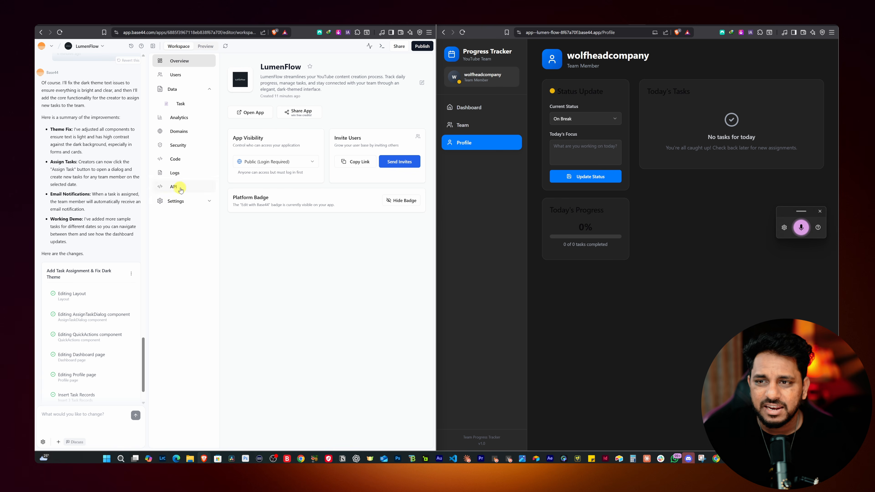
left_click(173, 186)
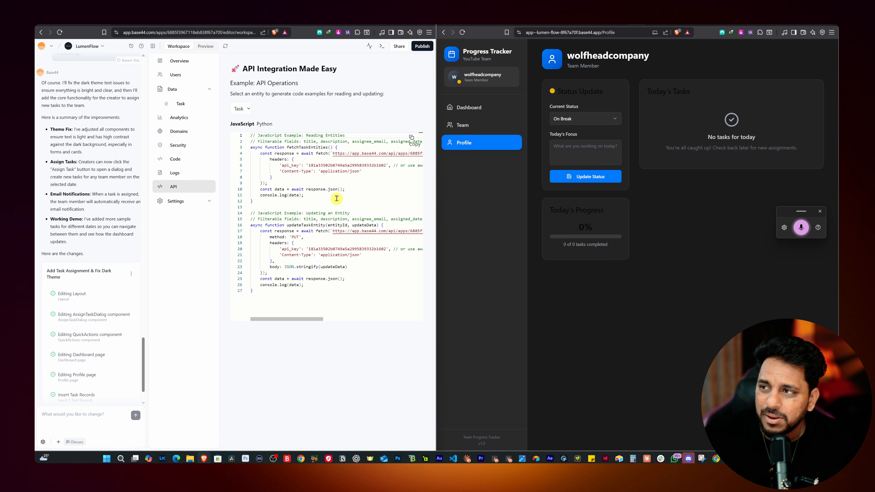
left_click(174, 173)
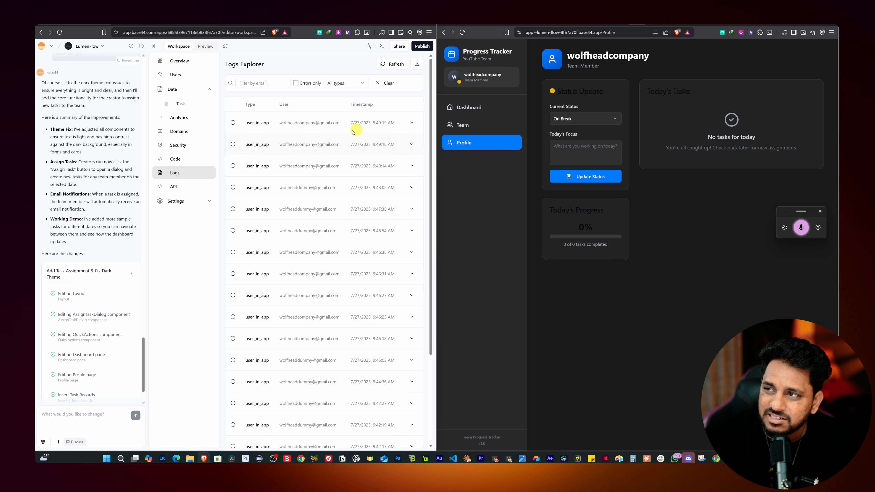
scroll(294, 130, "down", 4)
scroll(293, 131, "up", 5)
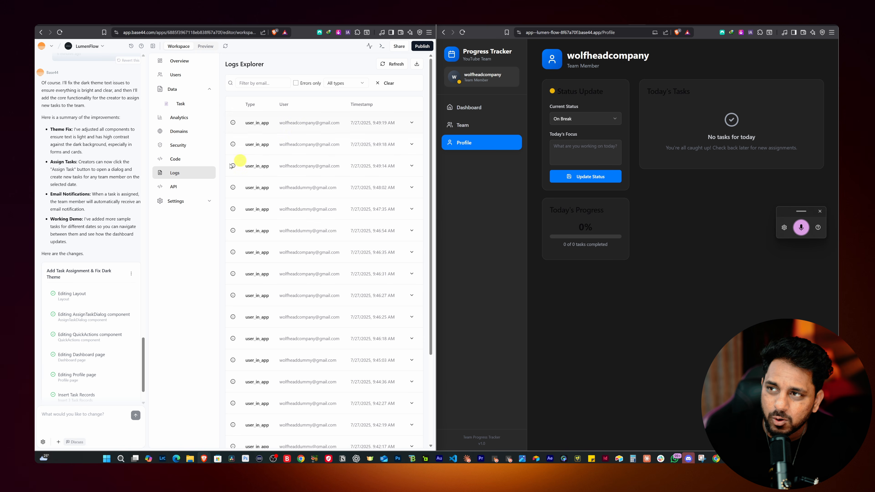
left_click(175, 159)
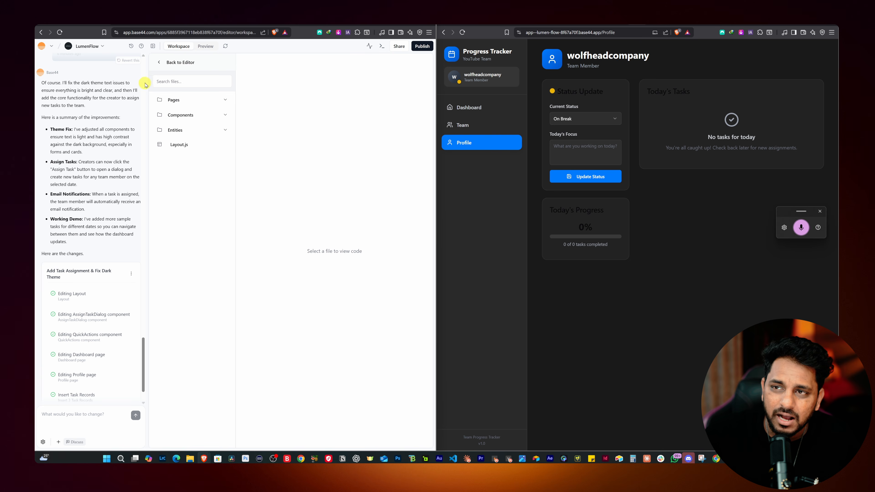
left_click(158, 64)
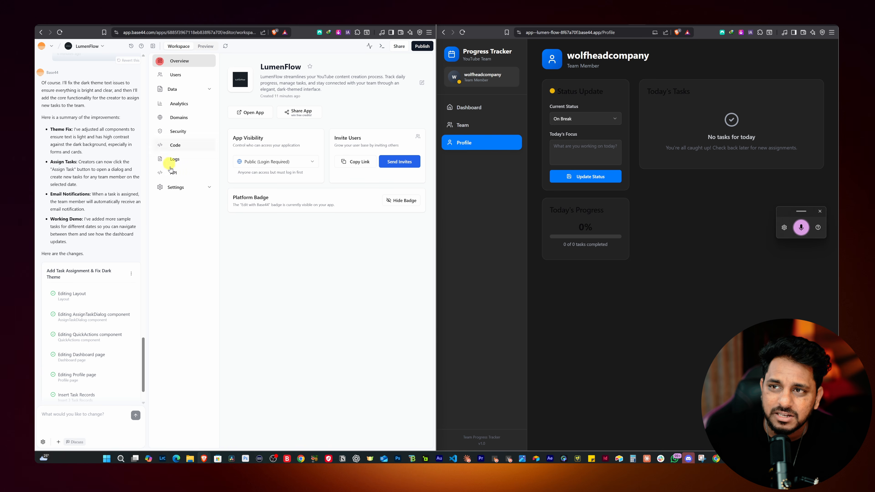
left_click(188, 108)
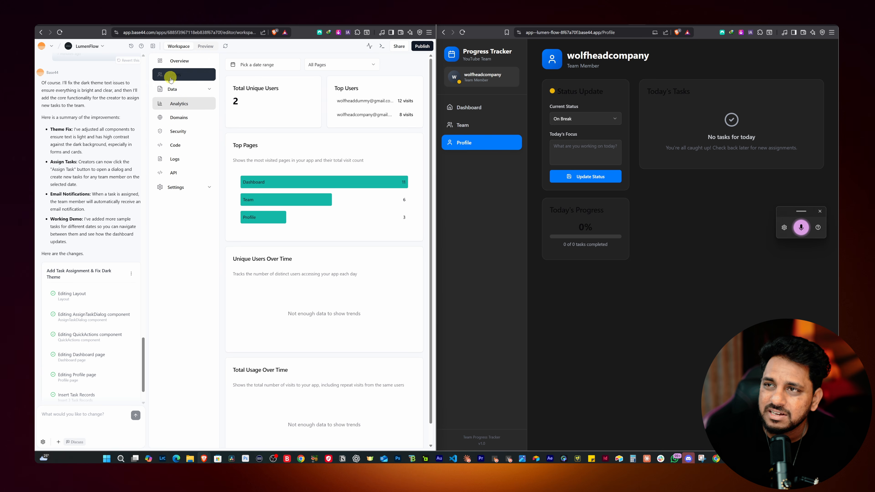
left_click(178, 68)
In the maximized editor's chat, request a section where team members can update their current task, including an add task option
left_click(214, 47)
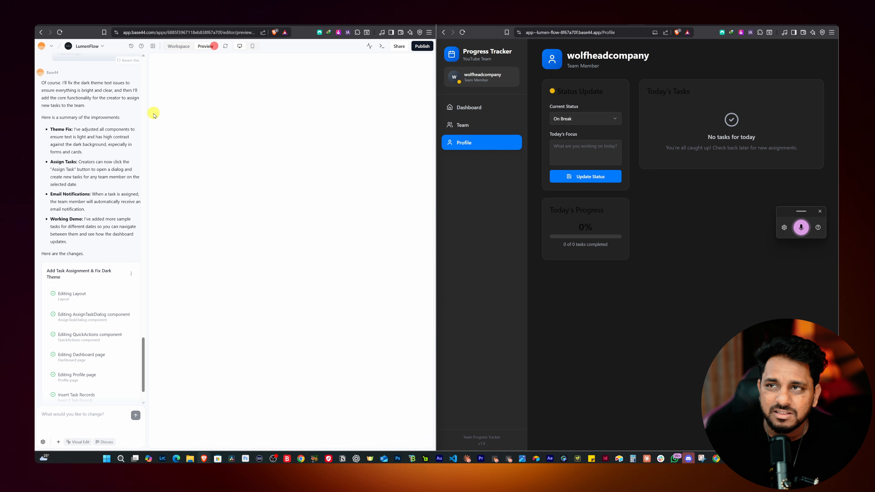
left_click_drag(310, 23, 311, 21)
left_click(76, 415)
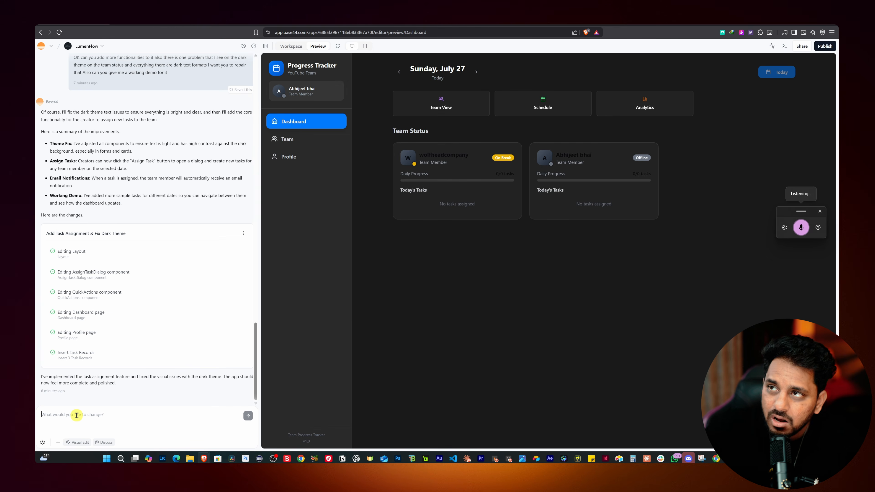
type("I want you to give me")
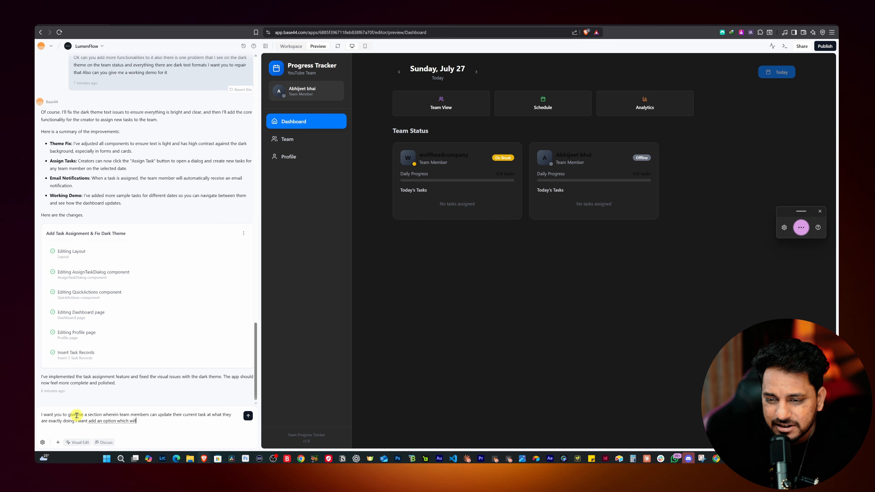
type("an add task option")
key("Return")
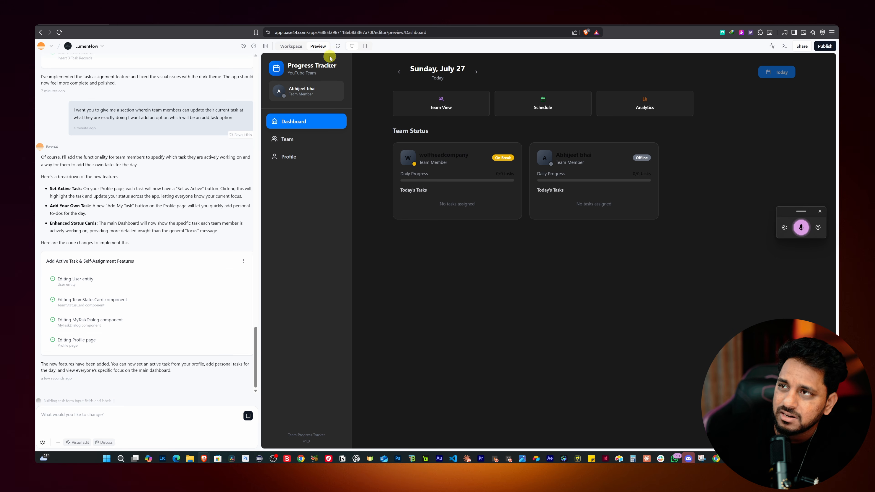
Refresh the app preview and inspect the members' tasks on the Team page, along with the Profile and Dashboard pages
left_click(338, 47)
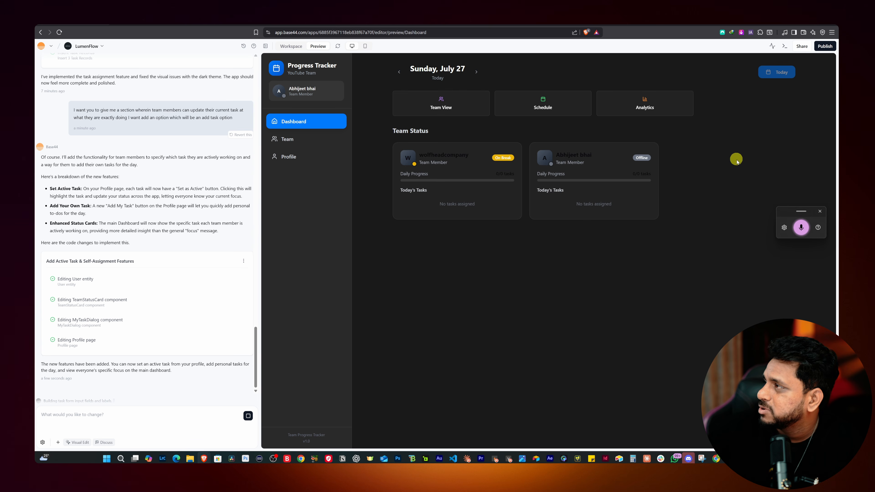
left_click(306, 139)
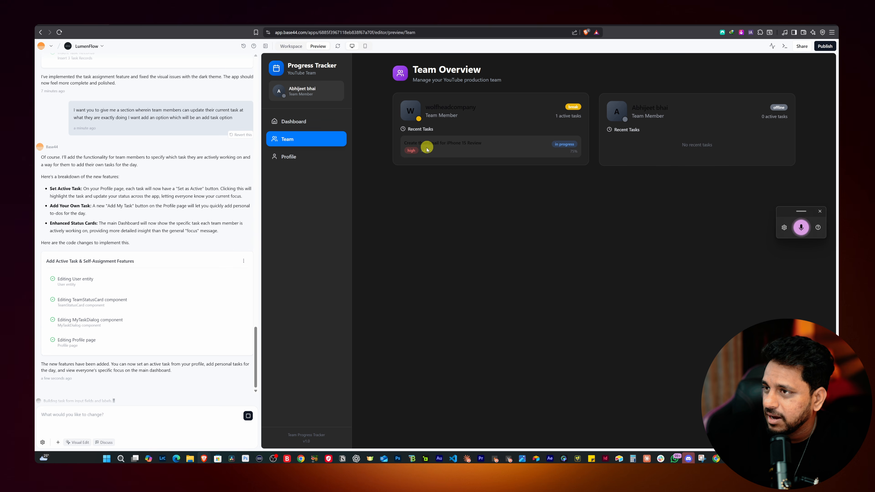
left_click(494, 132)
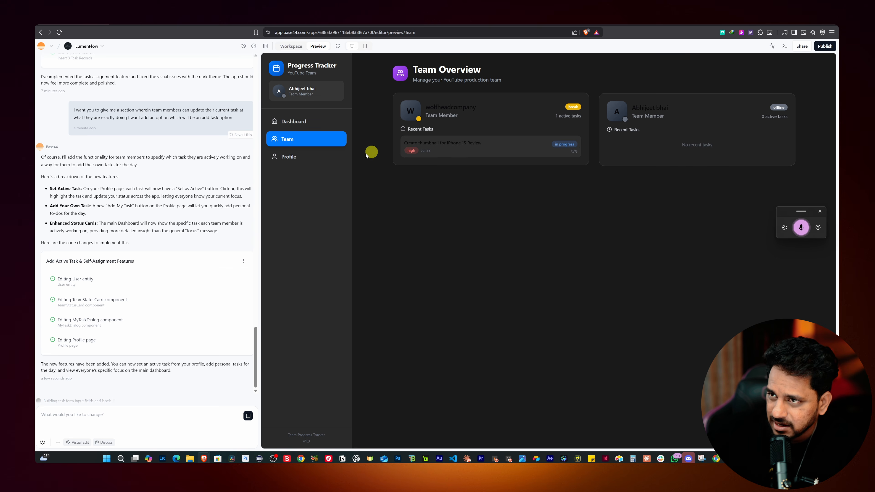
left_click(323, 156)
left_click(320, 122)
Move the editor window aside, reload the member's app, and check its Dashboard, Team and Profile pages for the new features
left_click_drag(376, 26, 183, 118)
left_click(572, 36)
key("Return")
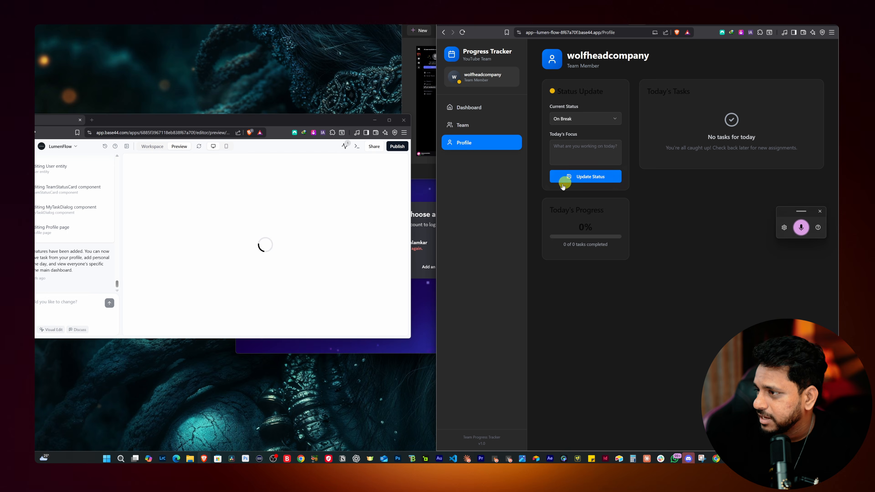
left_click(469, 107)
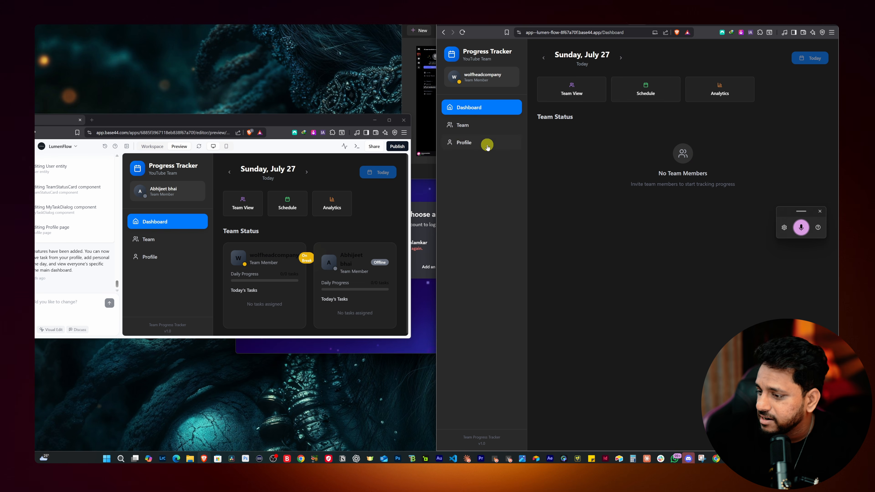
left_click(472, 125)
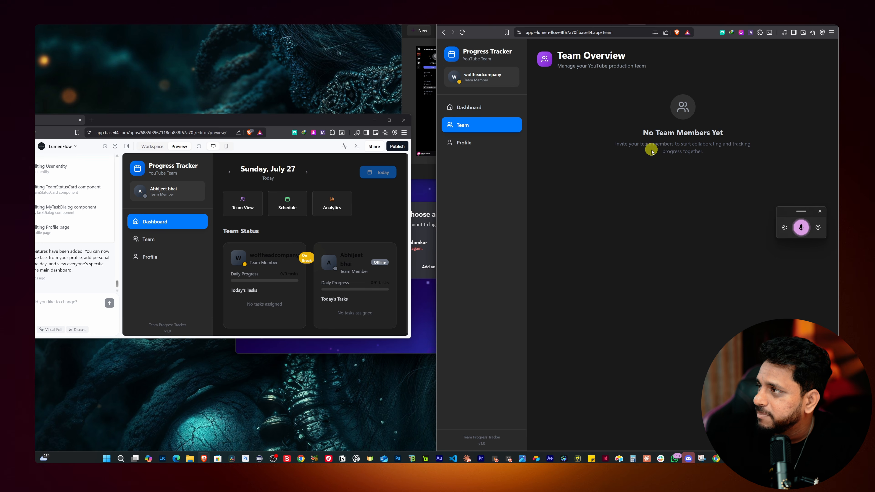
left_click(484, 143)
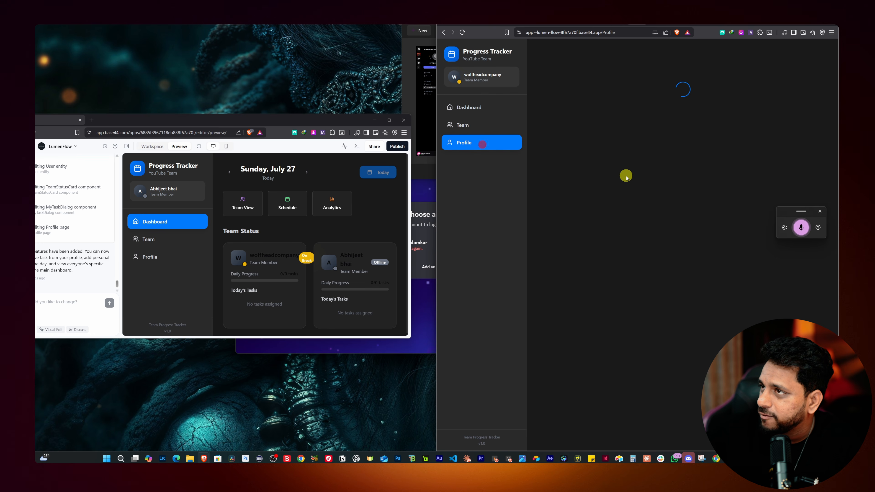
Update the invited member's current status to Working on the Profile page
left_click(574, 117)
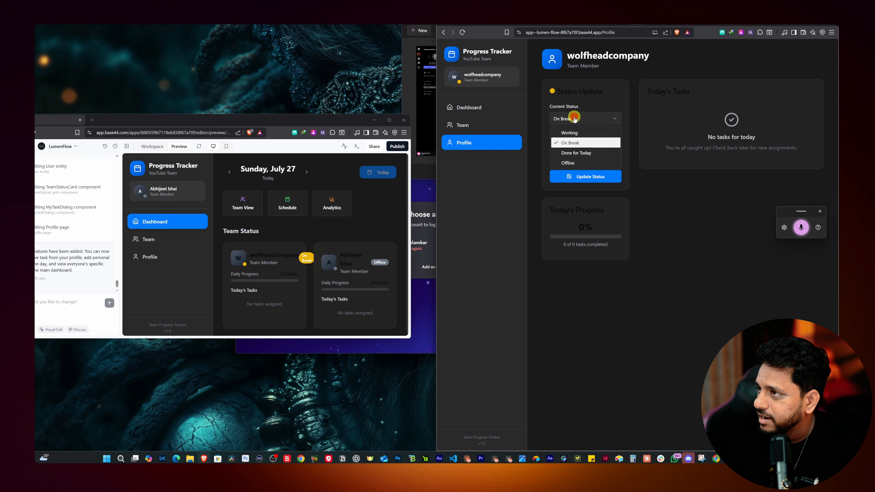
left_click(572, 132)
left_click(591, 176)
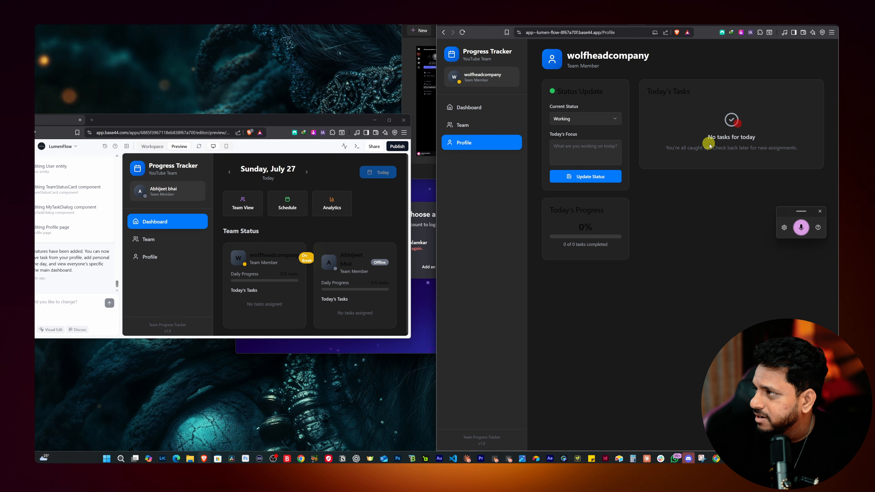
Check the member's Team and Dashboard pages and view the Profile page with the app window maximized
left_click(462, 124)
left_click(463, 106)
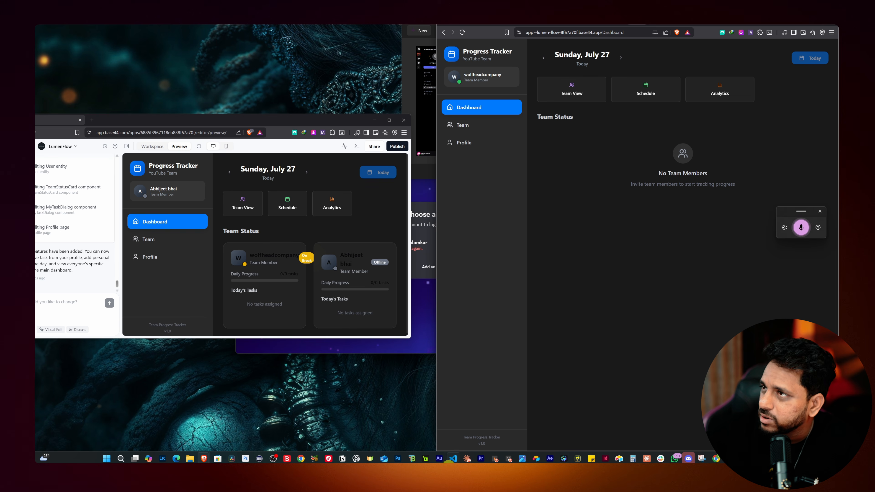
left_click(478, 447)
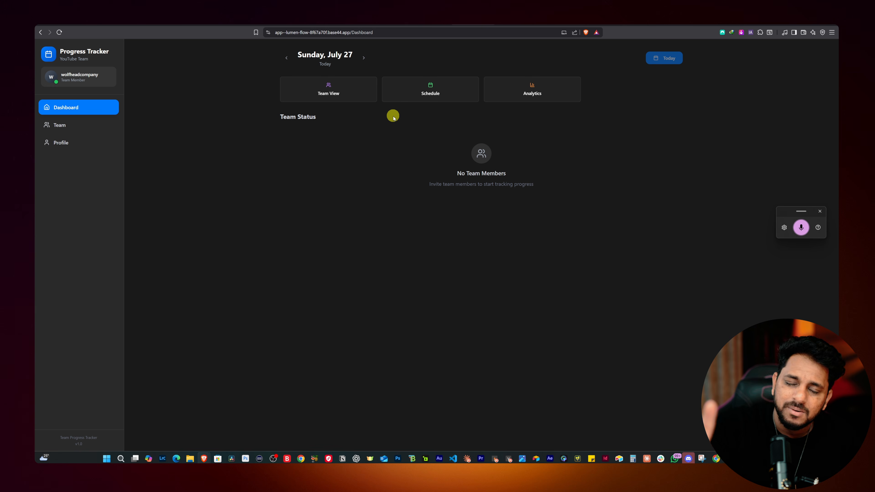
left_click(63, 142)
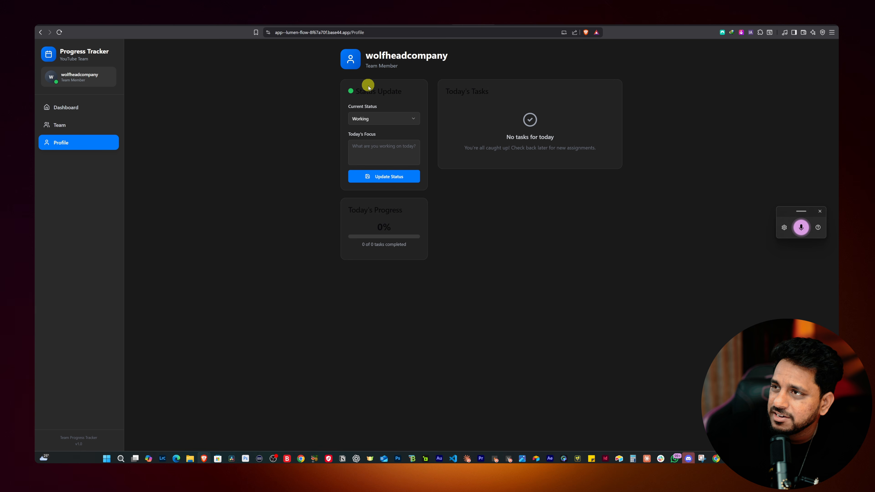